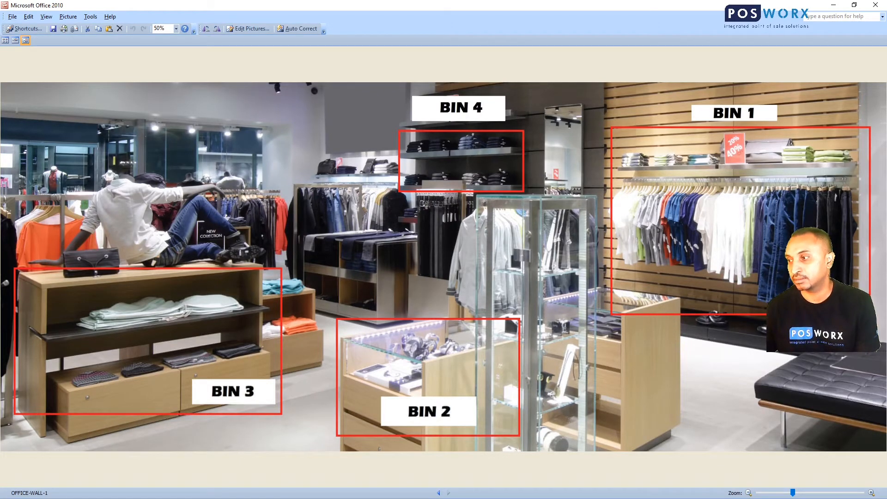
# - Switch to the Bin Count workbook in Excel and enter 45 as both the 1st and 2nd count for bin 1
pyautogui.hotkey('alt', 'Tab')
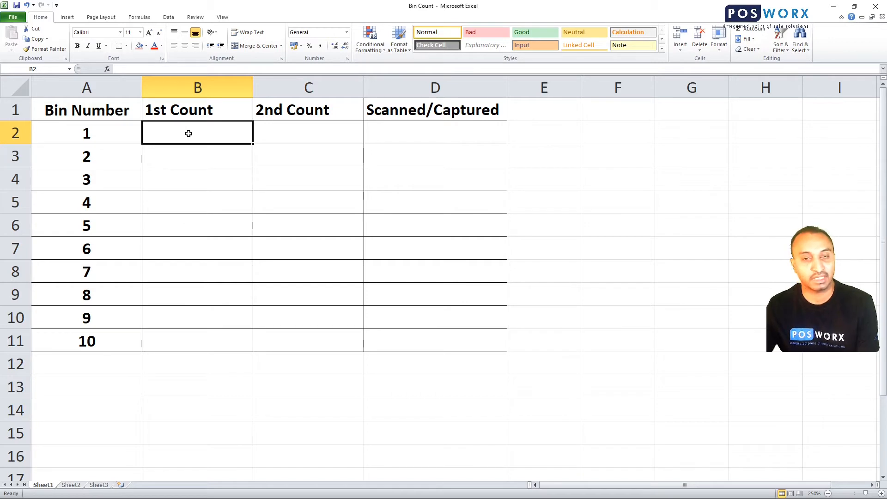
pyautogui.write('45')
pyautogui.press('Tab')
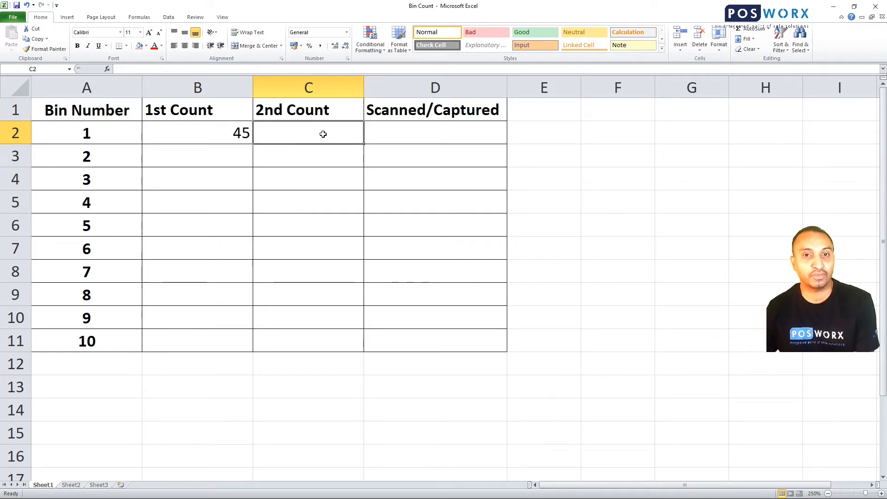
pyautogui.write('45')
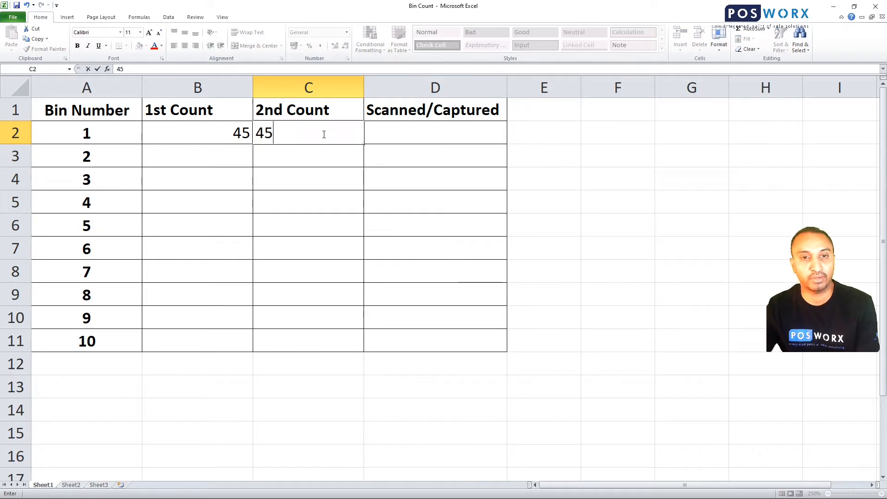
pyautogui.press('Return')
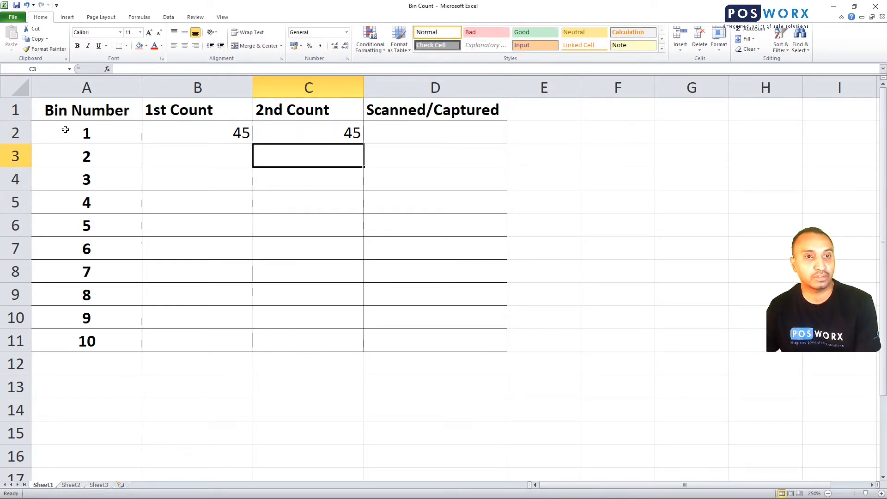
pyautogui.moveTo(66, 130); pyautogui.dragTo(302, 141)
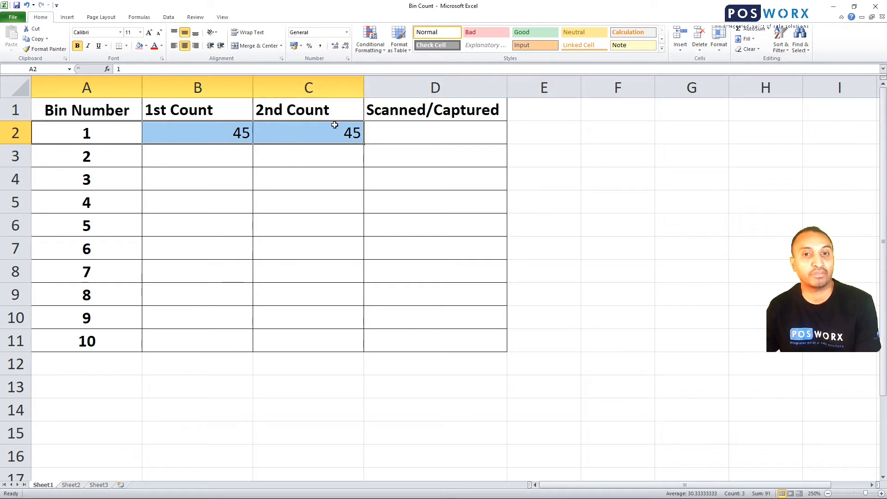
# - Enter 36 as the 1st count and 38 as the 2nd count for bin 2
pyautogui.click(240, 154)
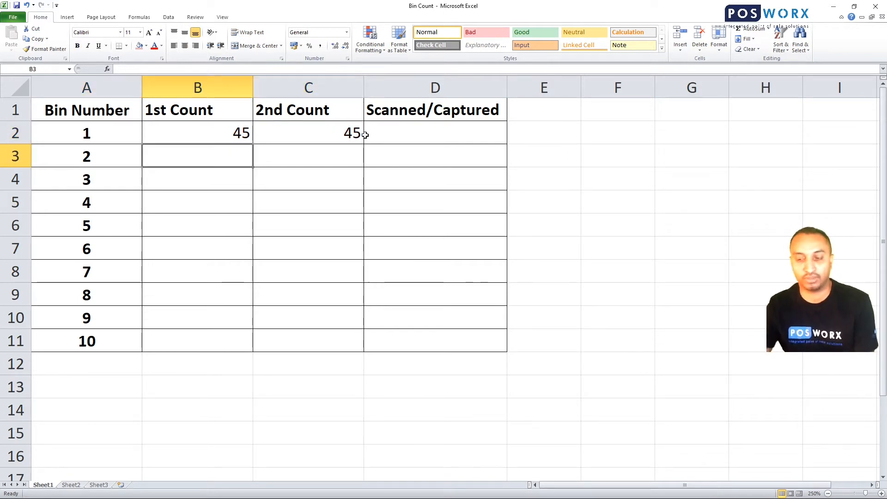
pyautogui.write('36')
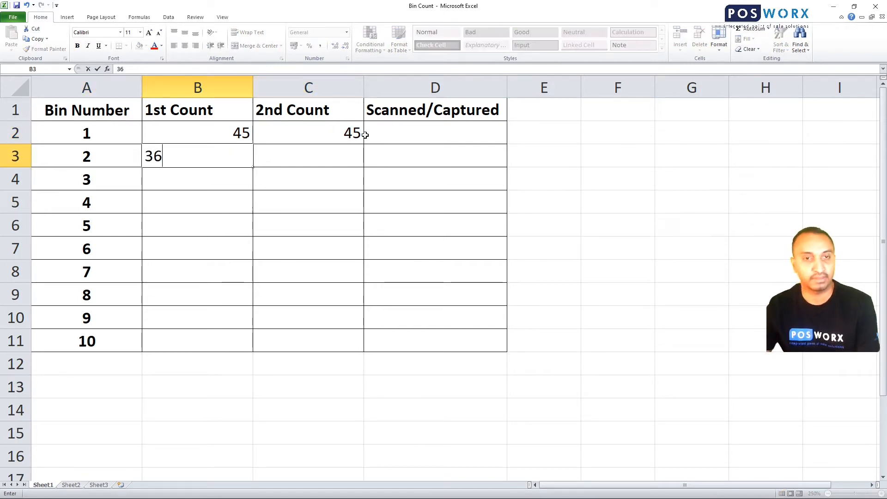
pyautogui.press('Tab')
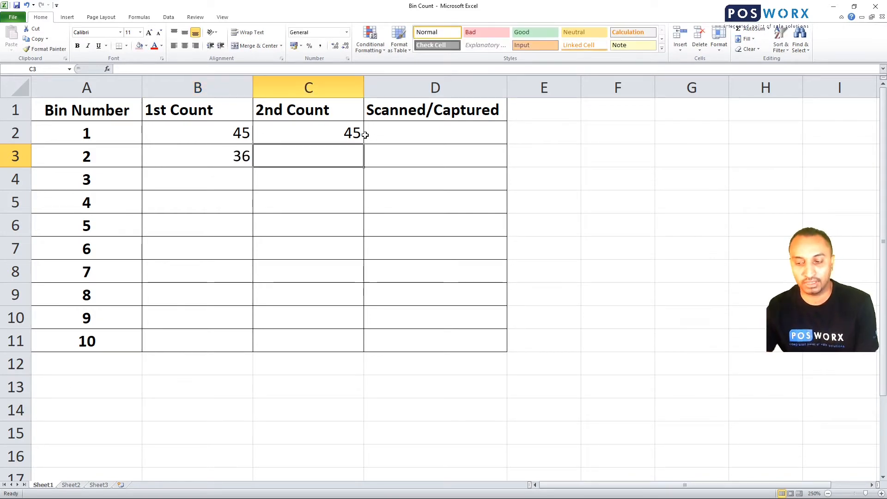
pyautogui.write('38')
pyautogui.press('Tab')
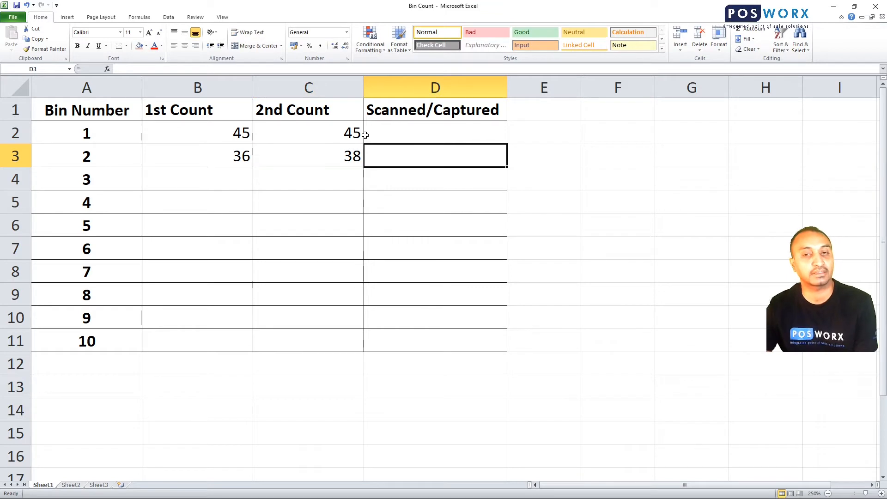
# - Correct the 1st count of bin 2 to 38
pyautogui.press('Left')
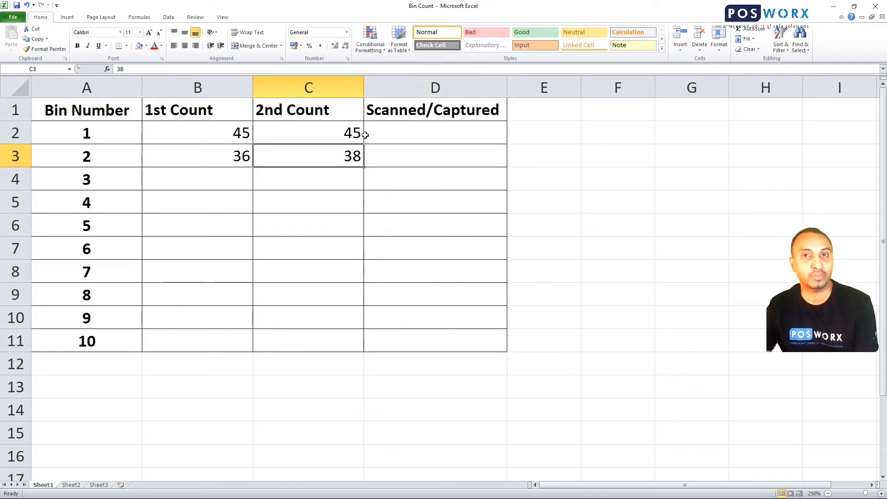
pyautogui.press('Left')
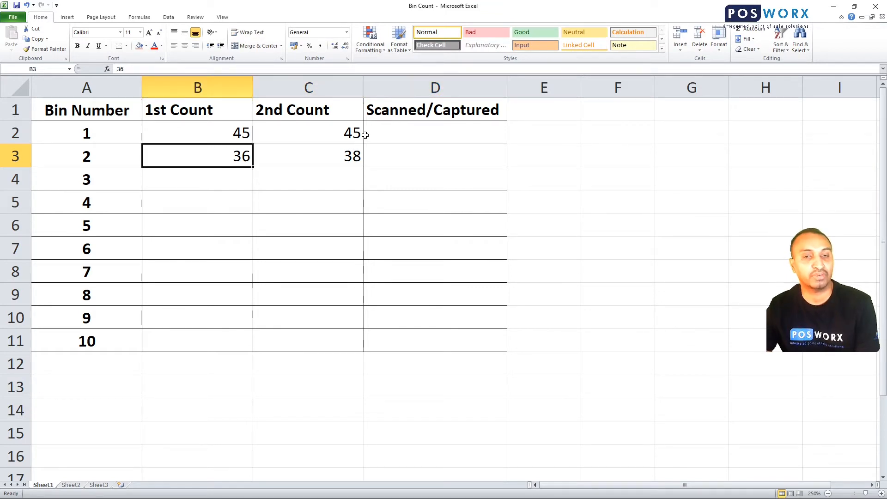
pyautogui.write('38')
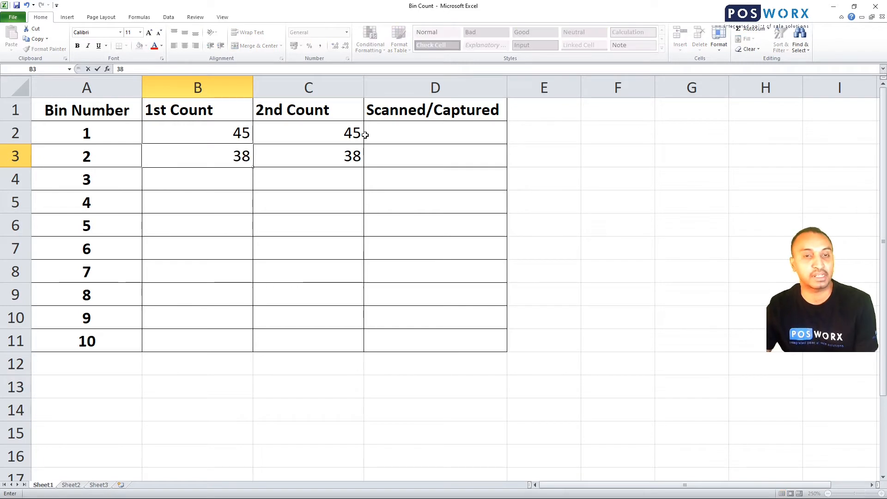
pyautogui.press('Return')
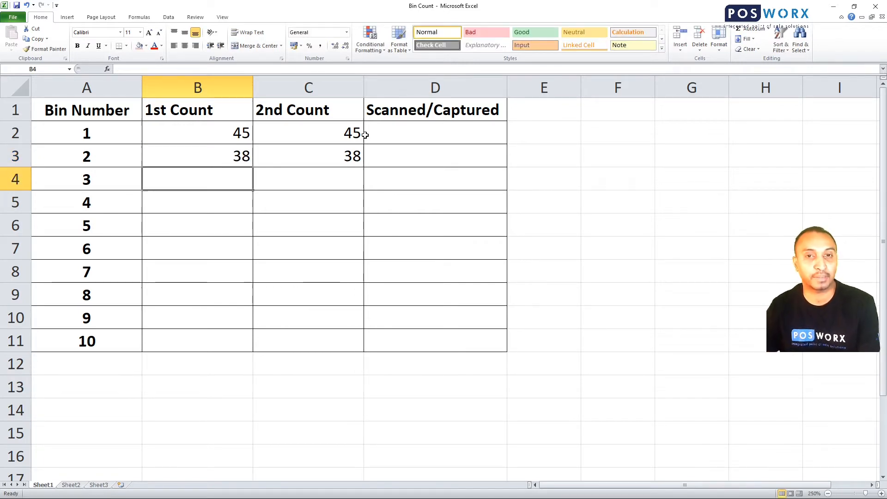
# - Examine Sheet2's one-article-per-bin layout, checking bin 1's article number, sizes, quantities per size and the bin totals
pyautogui.click(76, 485)
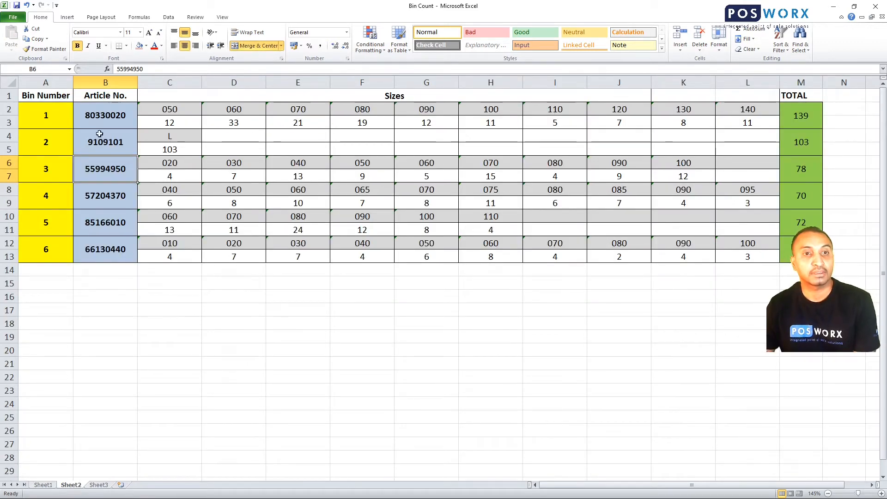
pyautogui.click(51, 116)
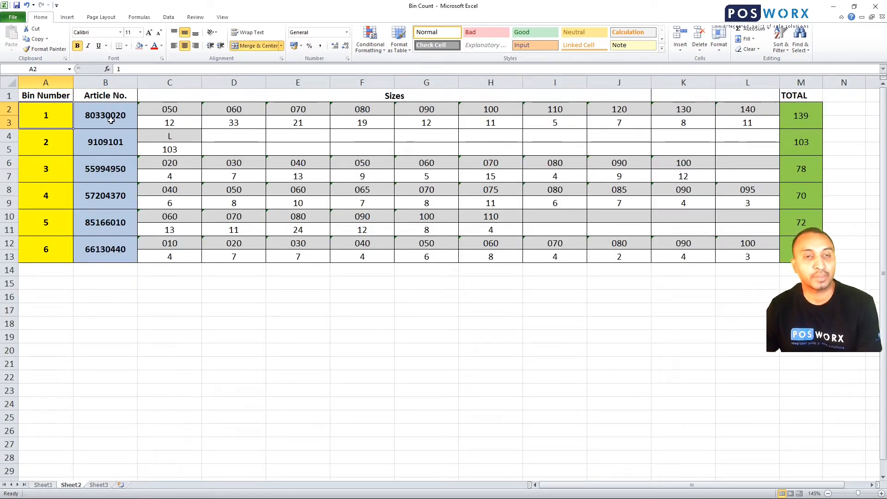
pyautogui.click(111, 119)
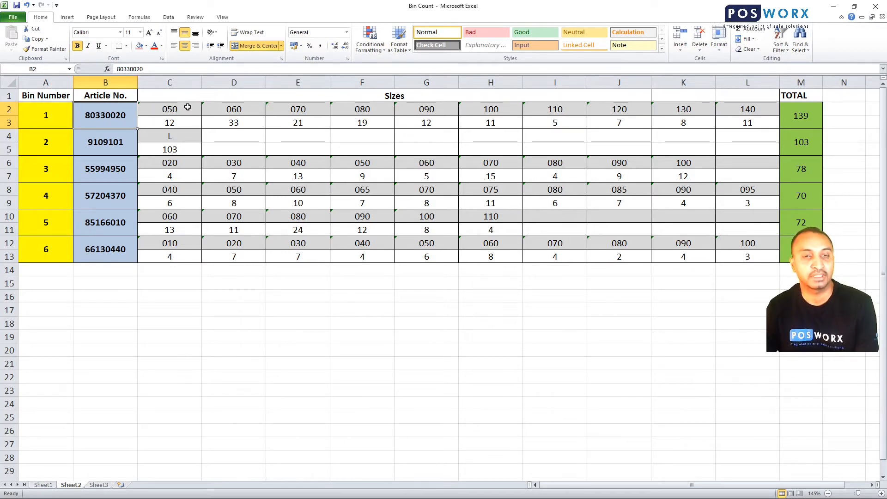
pyautogui.moveTo(188, 112); pyautogui.dragTo(735, 108)
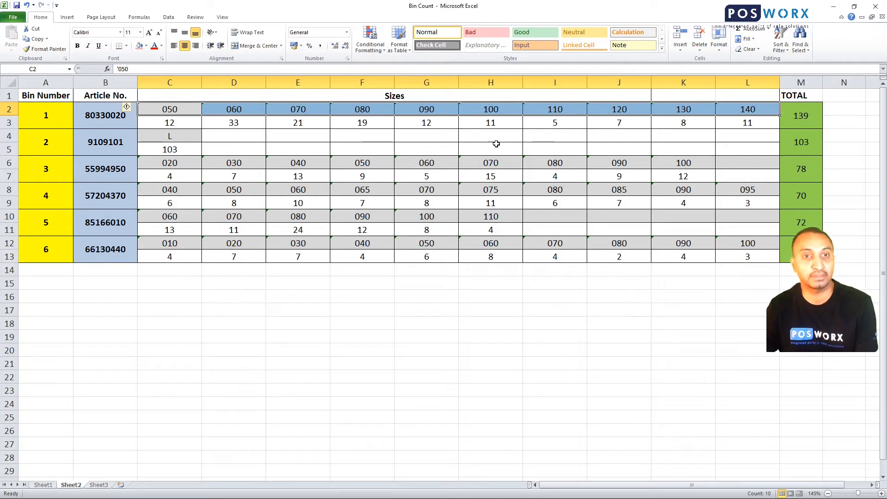
pyautogui.click(171, 124)
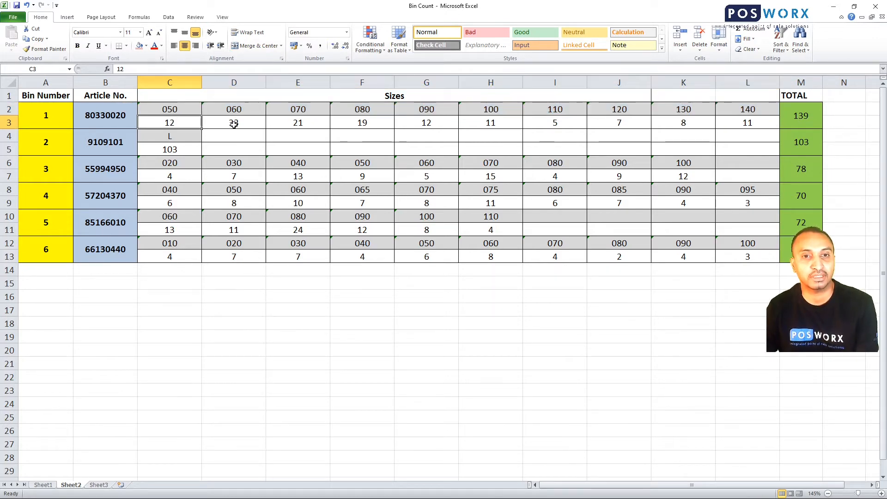
pyautogui.click(234, 124)
pyautogui.click(308, 124)
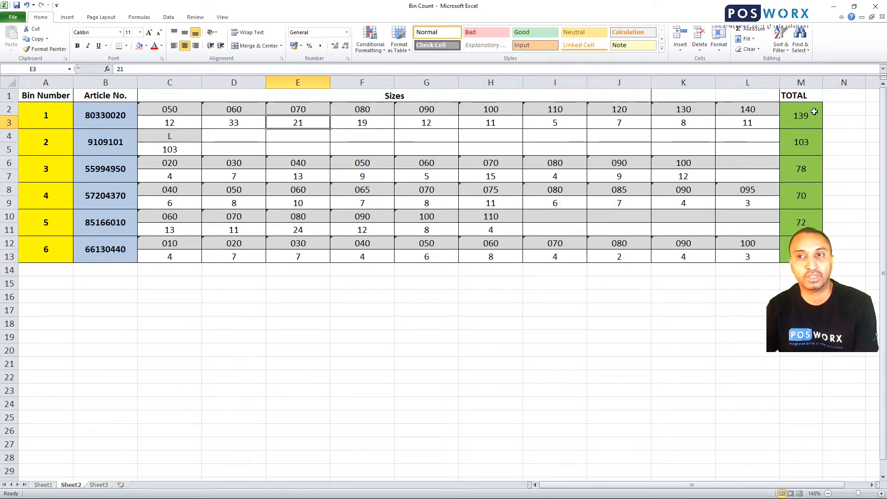
pyautogui.click(116, 119)
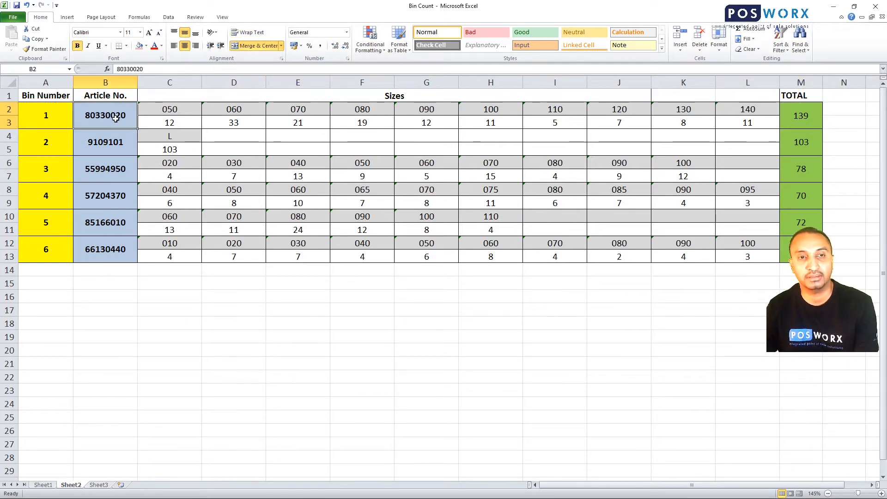
pyautogui.click(793, 146)
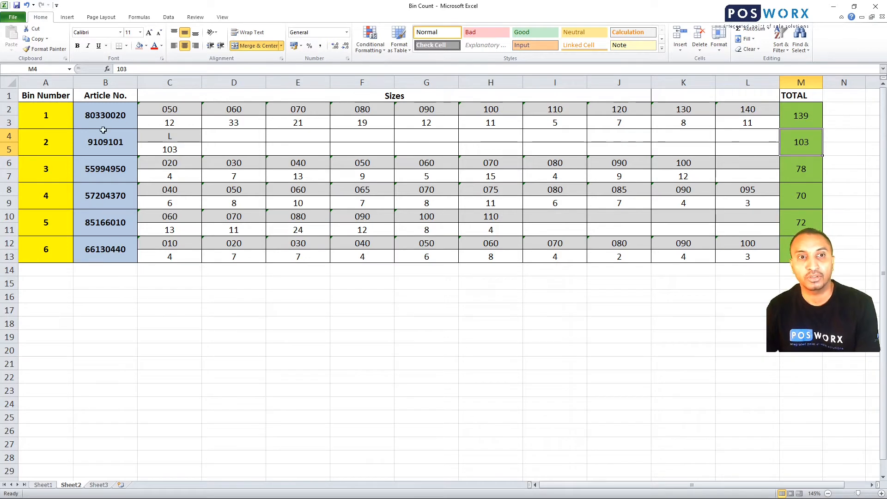
pyautogui.click(104, 115)
pyautogui.click(39, 122)
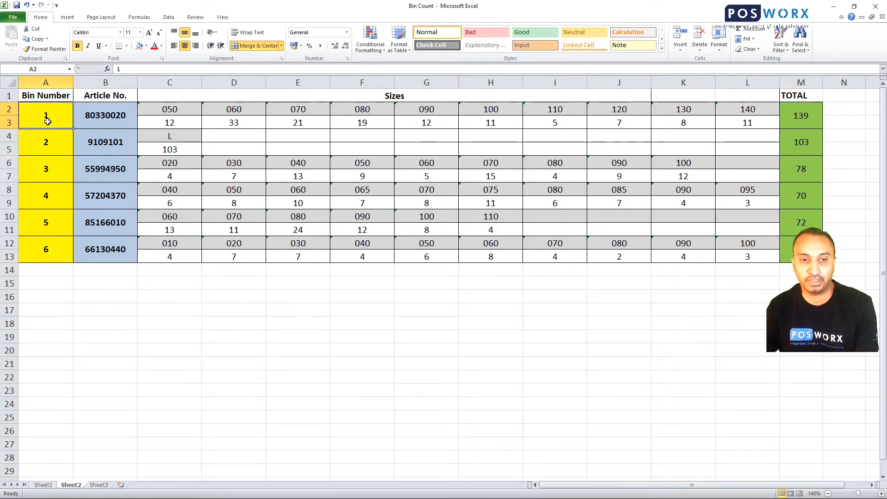
# - Examine Sheet3's layout with several articles per bin, comparing bin 1's article numbers, article quantities and overall bin total
pyautogui.click(103, 486)
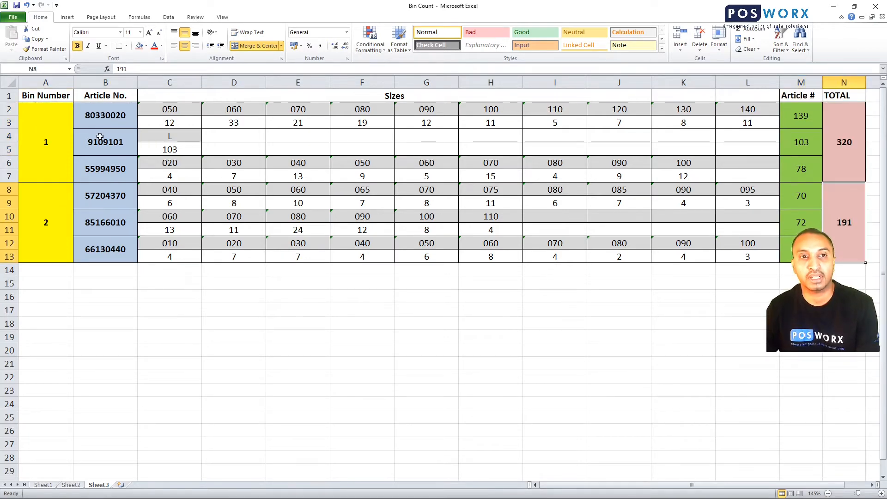
pyautogui.moveTo(100, 119); pyautogui.dragTo(102, 166)
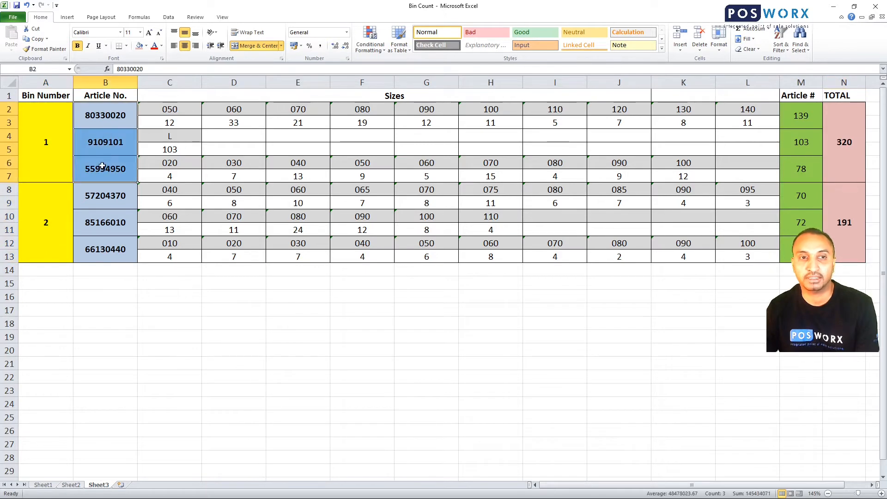
pyautogui.click(36, 136)
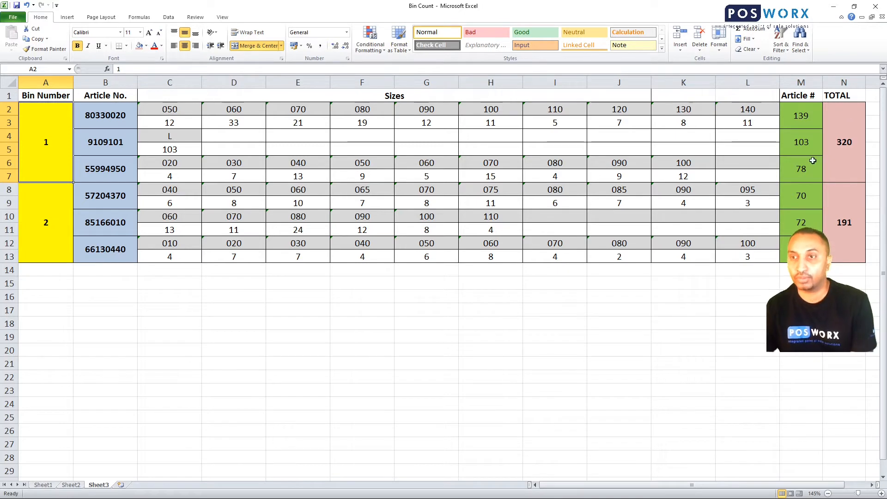
pyautogui.moveTo(97, 125); pyautogui.dragTo(101, 174)
pyautogui.click(807, 119)
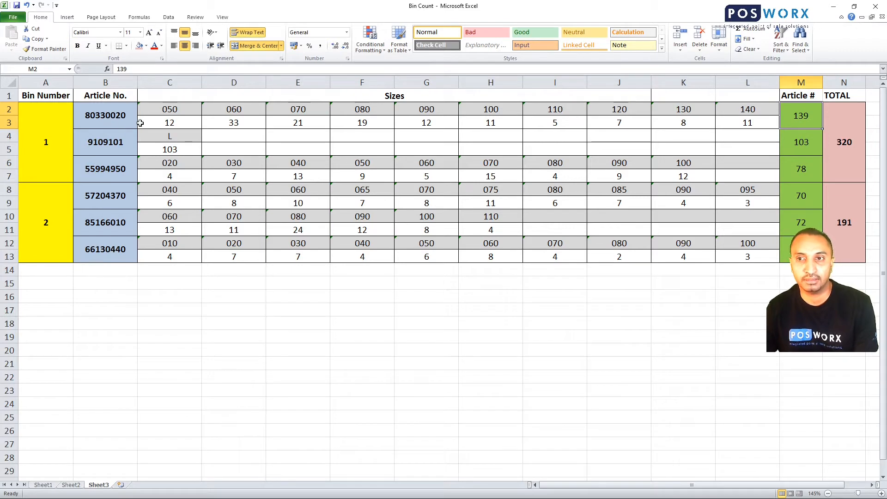
pyautogui.click(852, 155)
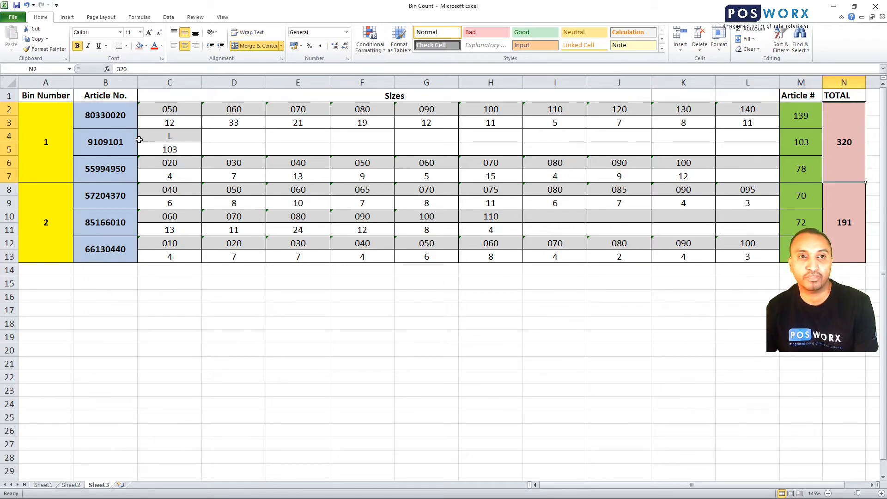
pyautogui.keyDown('ctrl'); pyautogui.click(49, 143); pyautogui.keyUp('ctrl')
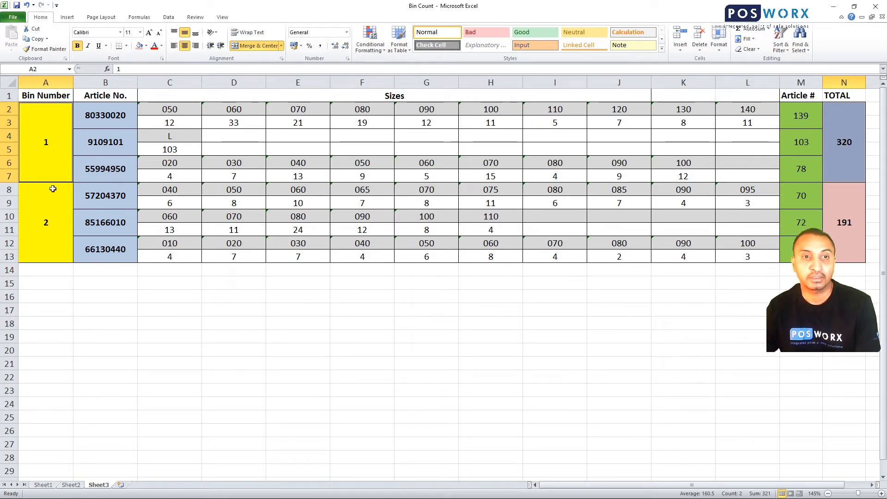
# - Switch to Posworx and set up a new full stock take with preloaded bin quantities, creating 10 bins starting from number 1
pyautogui.click(835, 7)
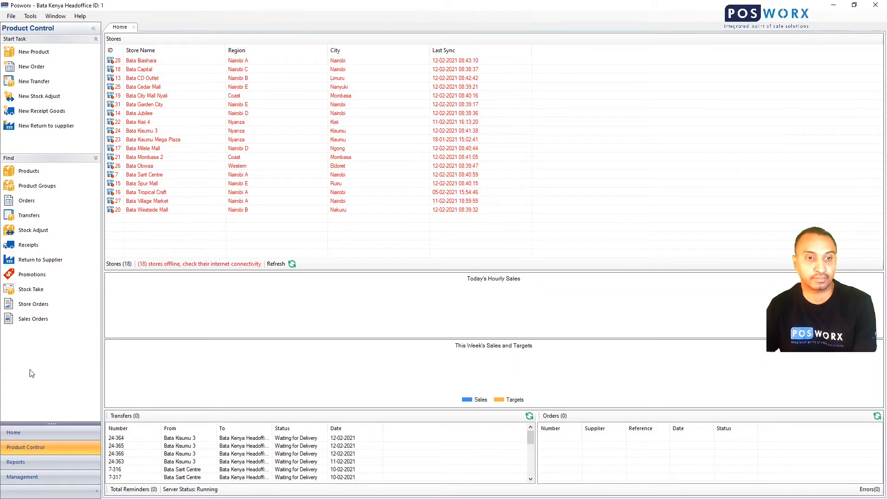
pyautogui.click(37, 290)
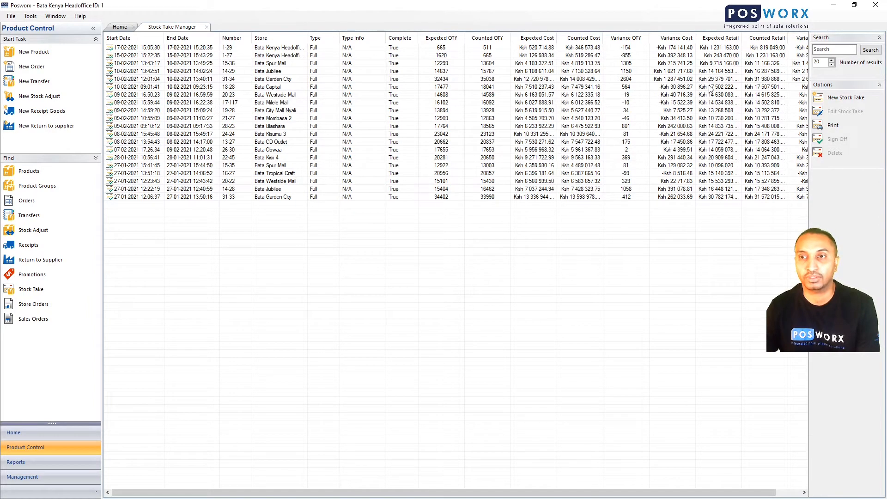
pyautogui.click(838, 100)
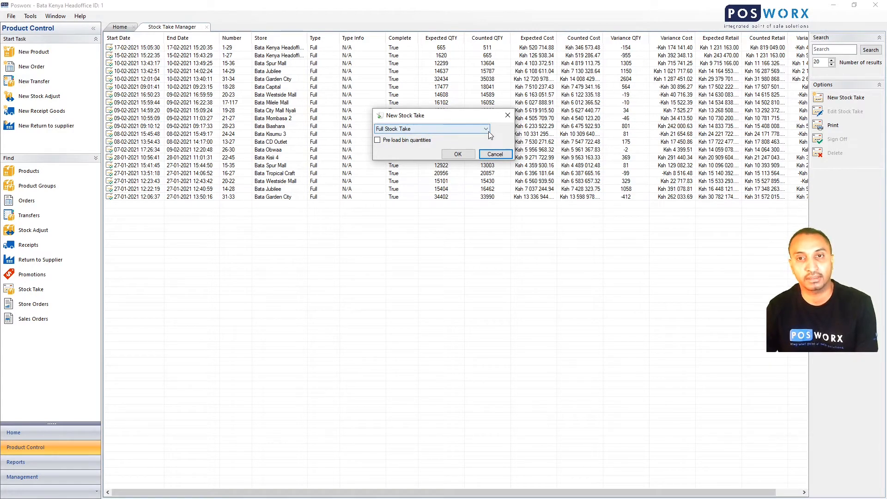
pyautogui.click(384, 142)
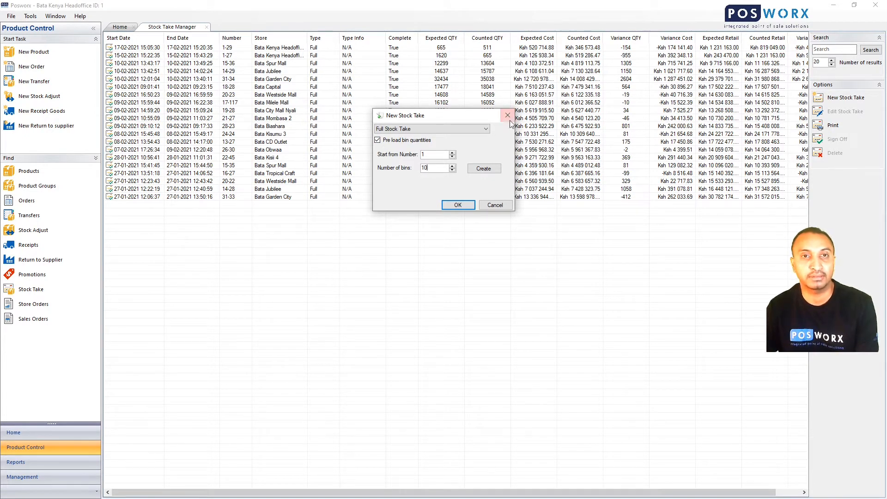
pyautogui.click(483, 169)
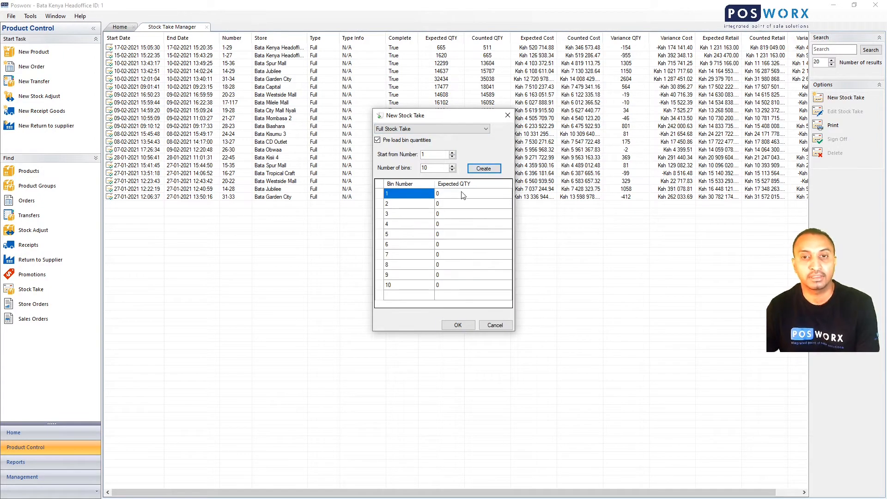
# - Set the expected quantity of bin 1 to 139 in the new stock take
pyautogui.click(462, 194)
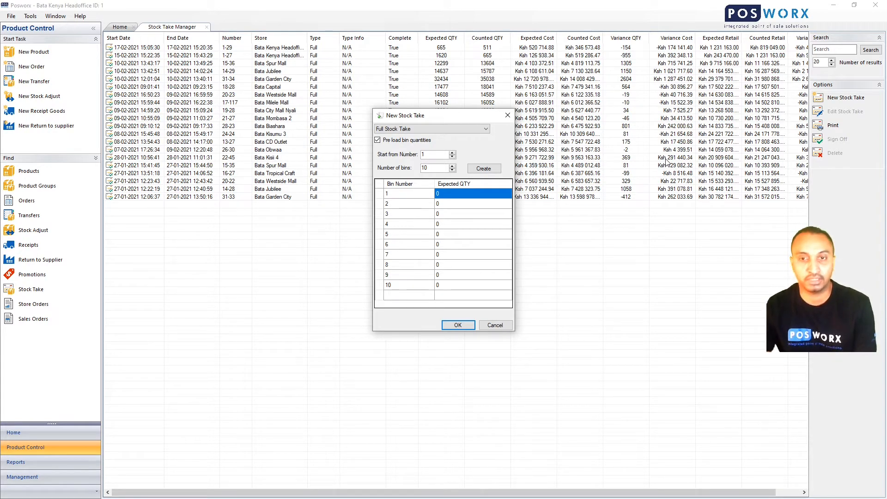
pyautogui.write('139')
pyautogui.press('Return')
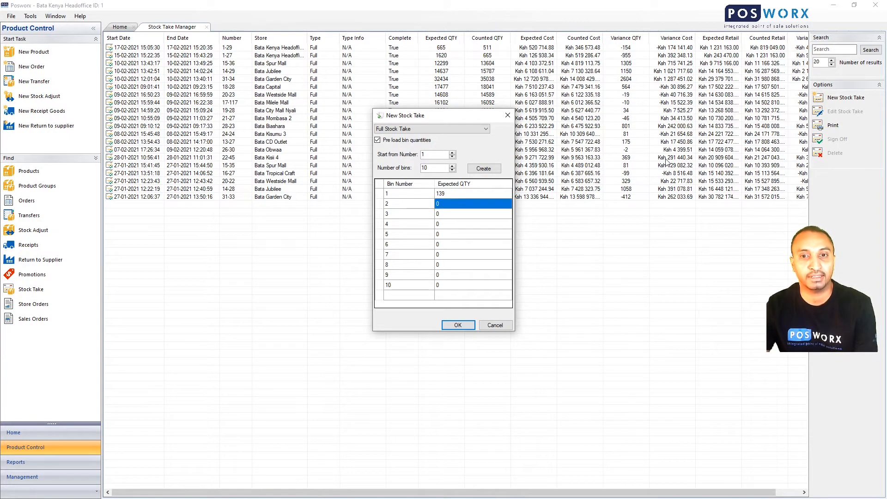
# - Set the expected quantities of bins 2 to 6 to 103, 78, 70, 72 and 49
pyautogui.write('103')
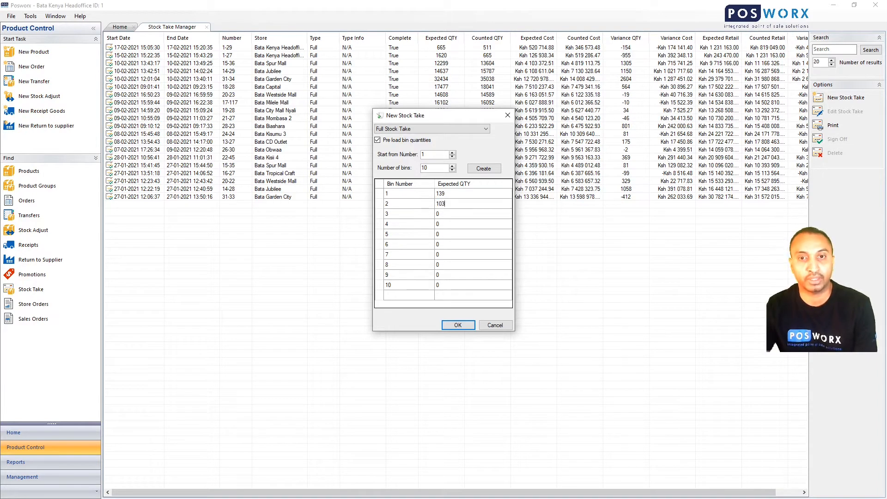
pyautogui.press('Return')
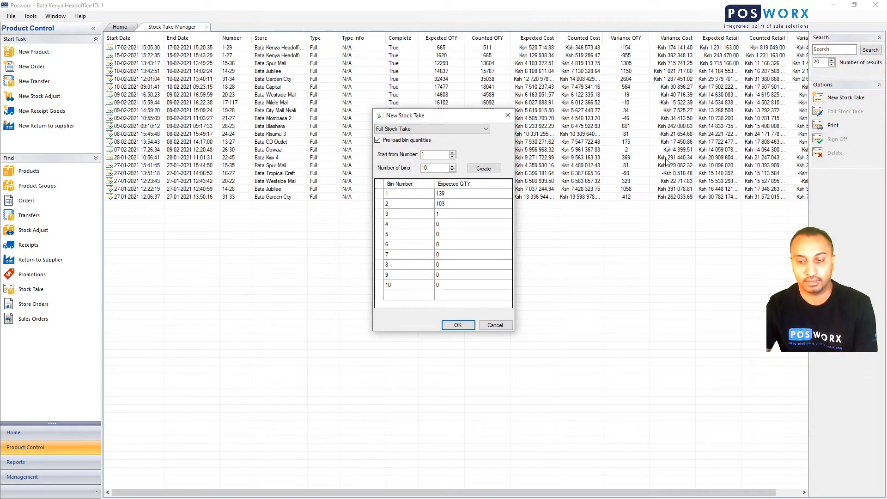
pyautogui.write('78')
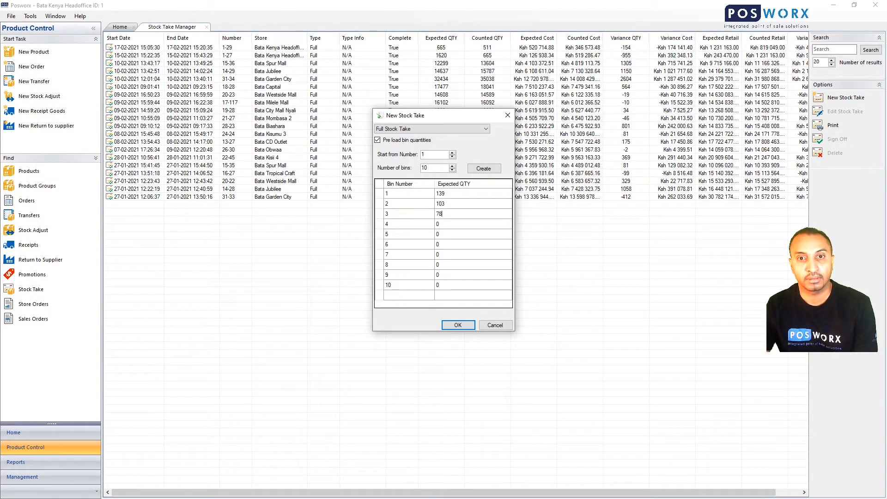
pyautogui.press('Down')
pyautogui.write('7')
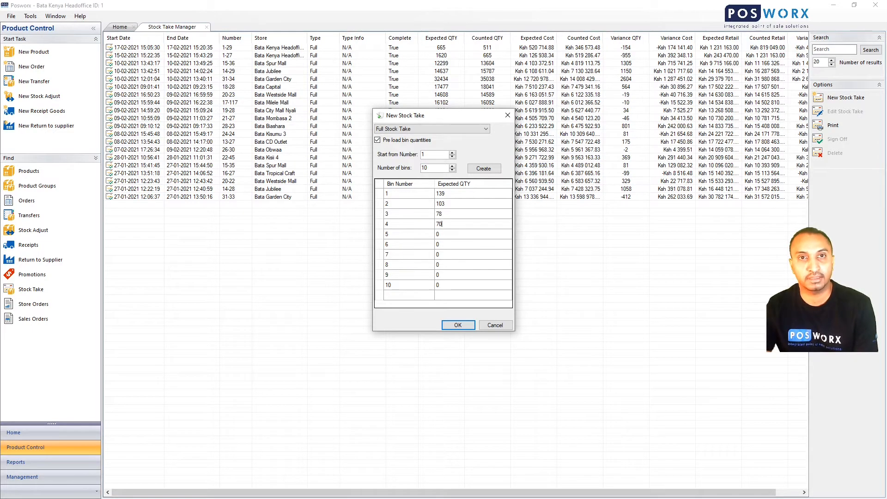
pyautogui.press('Down')
pyautogui.write('72')
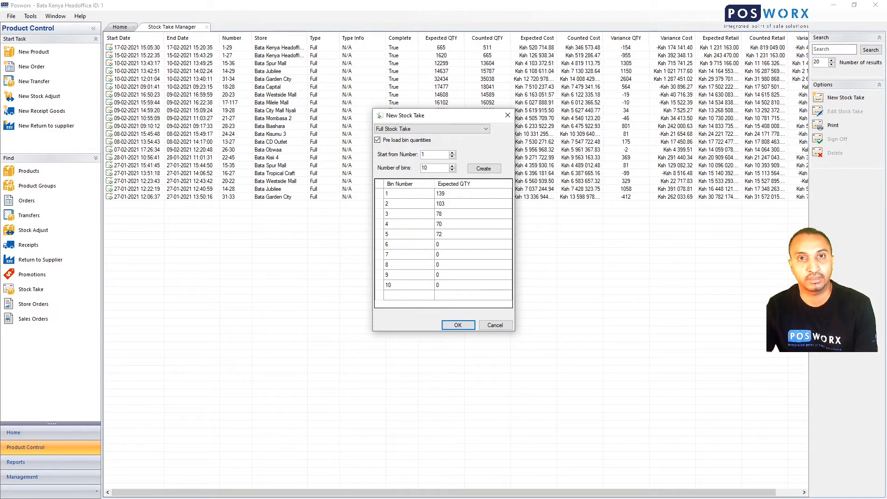
pyautogui.press('Down')
pyautogui.write('49')
pyautogui.press('Down')
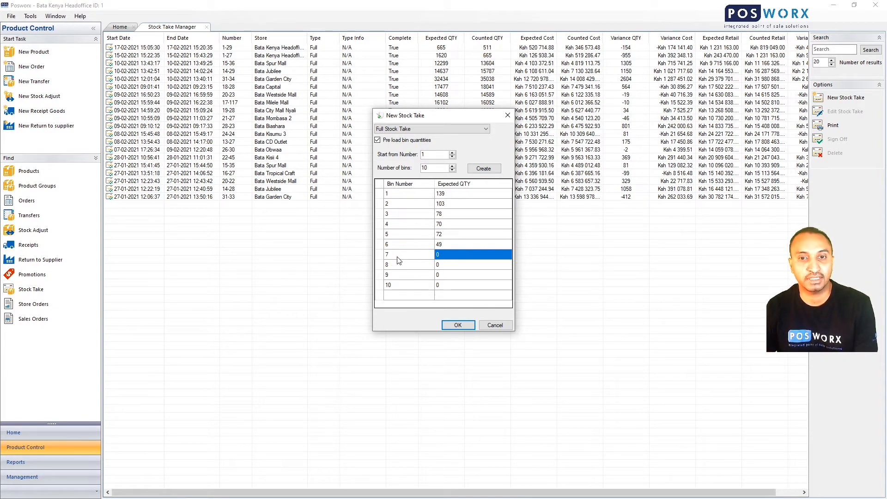
# - Check the unused bins 7 to 10, leave their expected quantities at 0, and create the stock take
pyautogui.moveTo(396, 257); pyautogui.dragTo(439, 290)
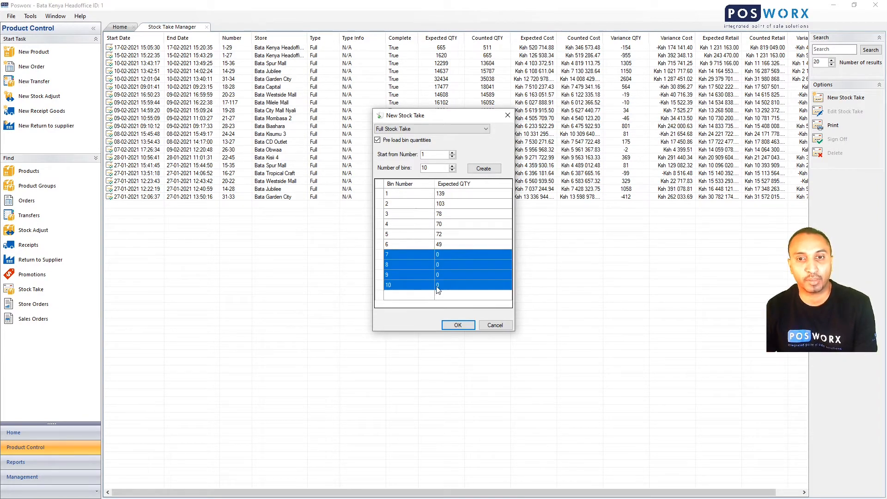
pyautogui.click(439, 256)
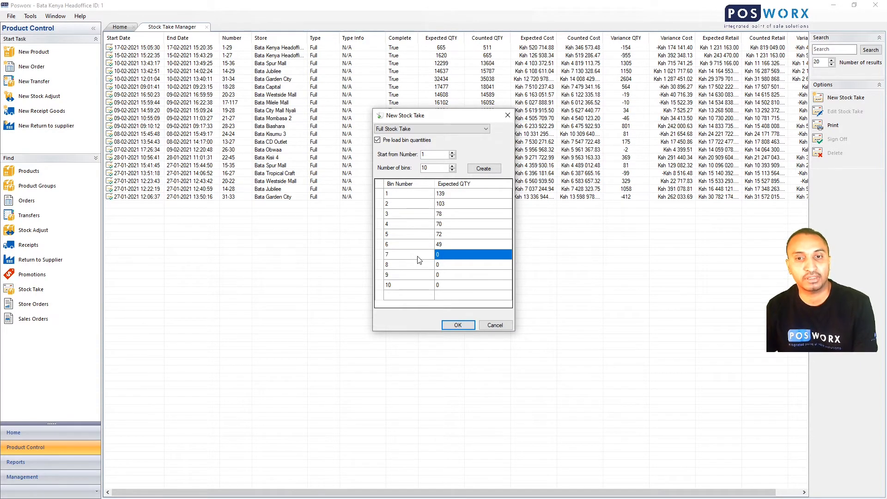
pyautogui.moveTo(415, 258); pyautogui.dragTo(447, 294)
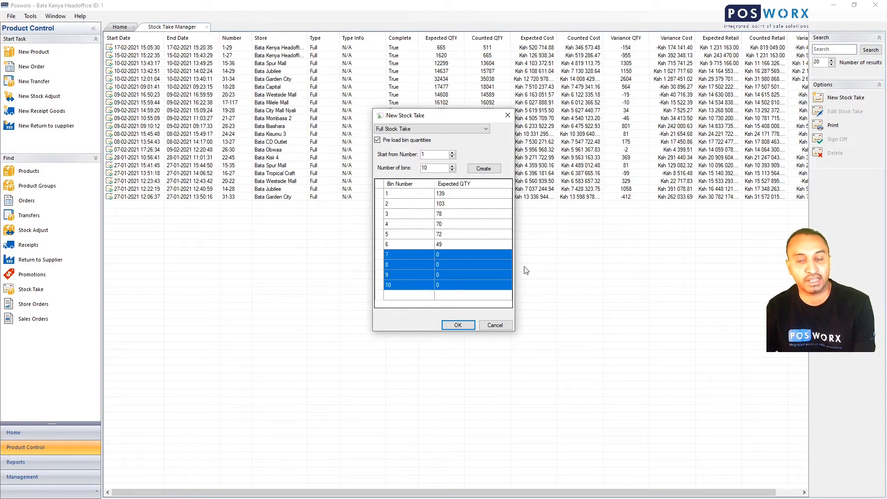
pyautogui.click(436, 257)
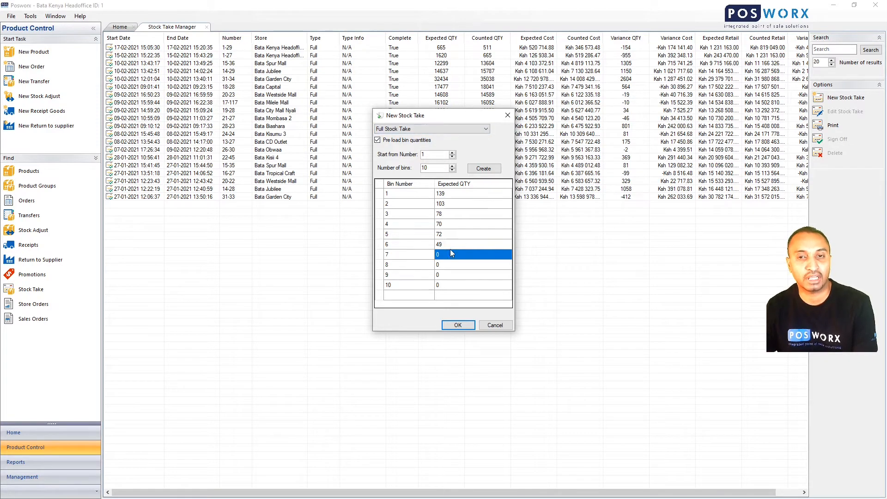
pyautogui.click(457, 326)
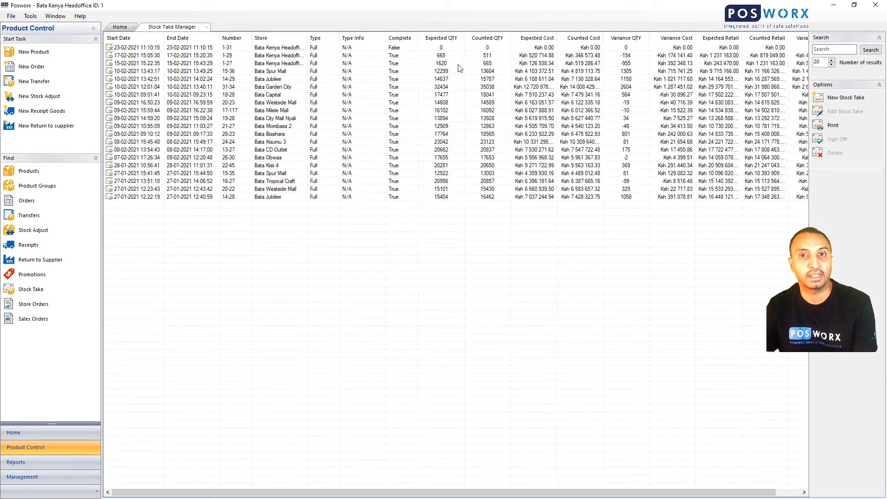
# - Widen the Store column to fit the full store names and open the new incomplete stock take for editing
pyautogui.click(442, 48)
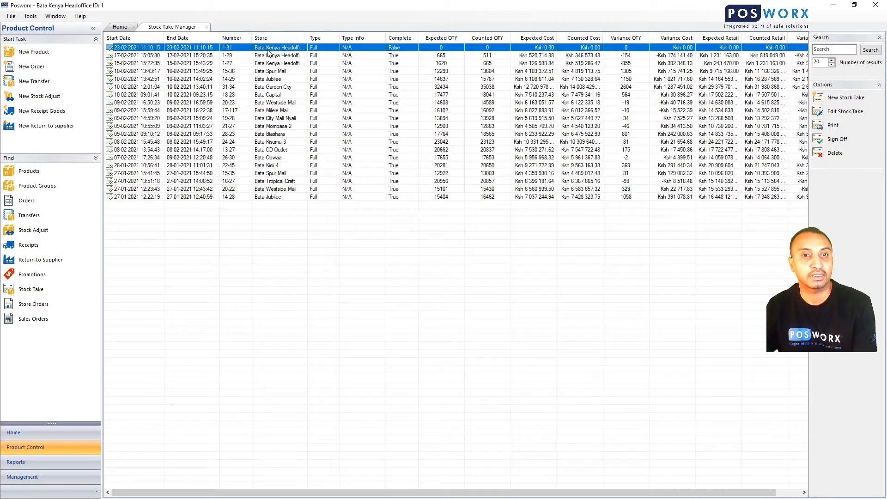
pyautogui.moveTo(308, 37); pyautogui.dragTo(316, 37)
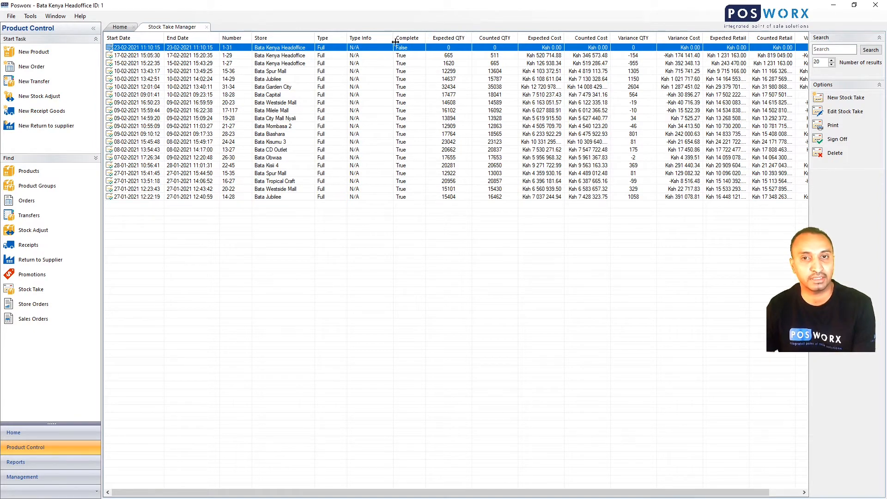
pyautogui.click(840, 115)
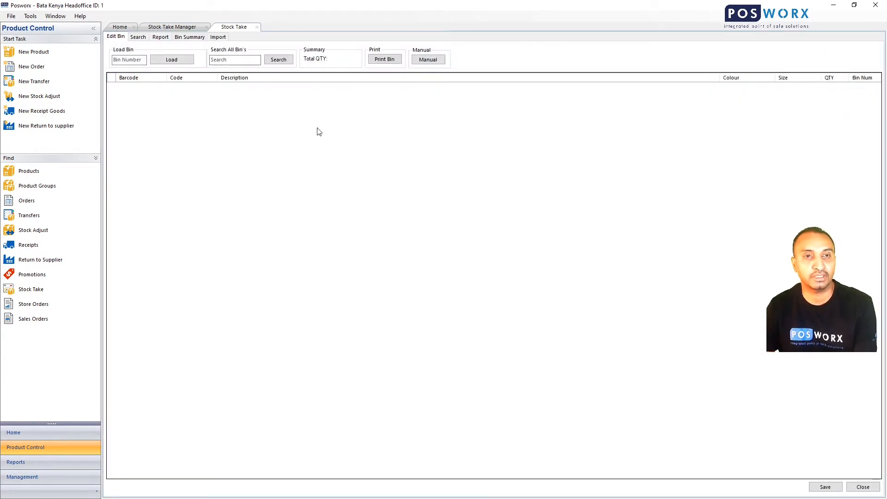
# - Load bin 1 of the stock take for editing
pyautogui.click(122, 60)
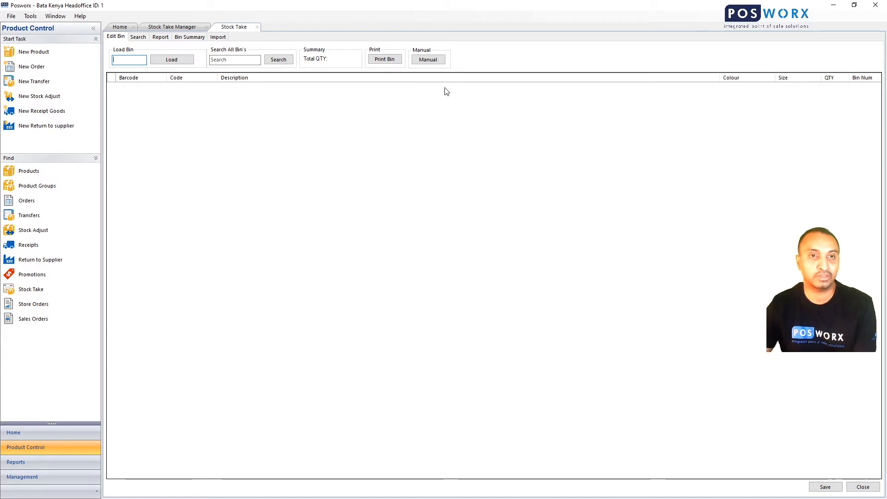
pyautogui.write('1')
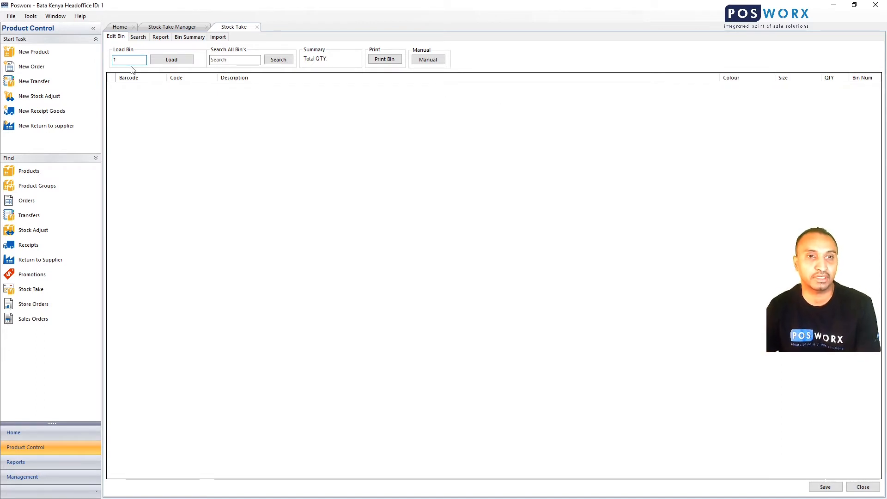
pyautogui.click(171, 60)
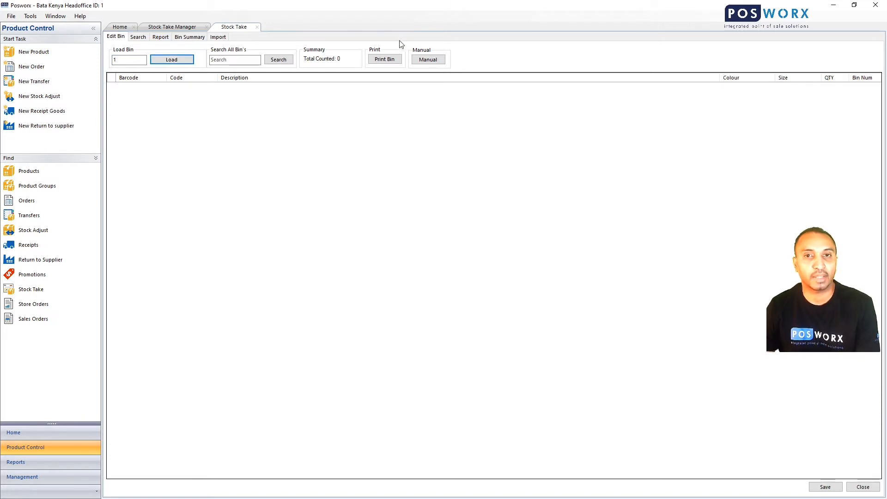
# - Start a manual count for bin 1, search for product code 80330020, and choose the exact match without the S suffix
pyautogui.click(436, 62)
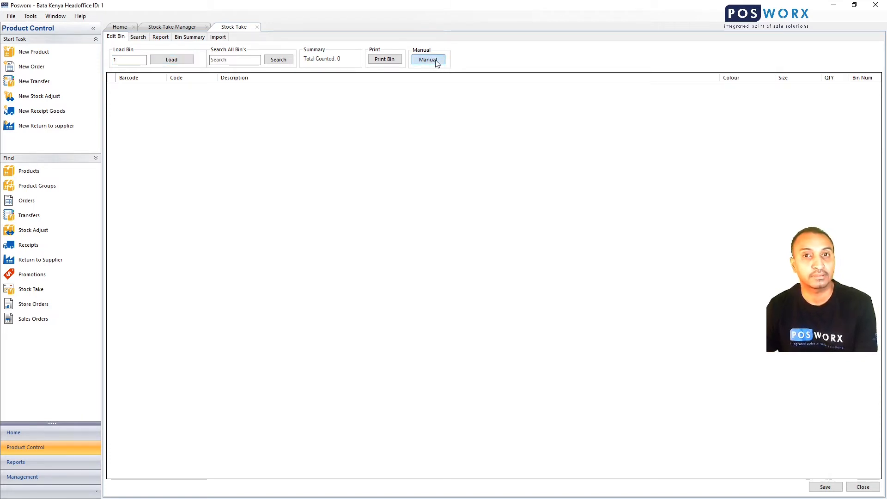
pyautogui.click(369, 190)
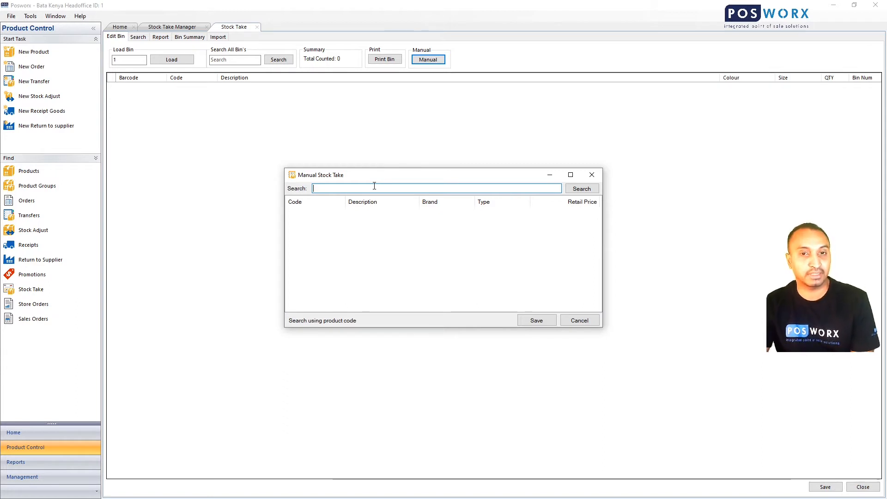
pyautogui.write('033')
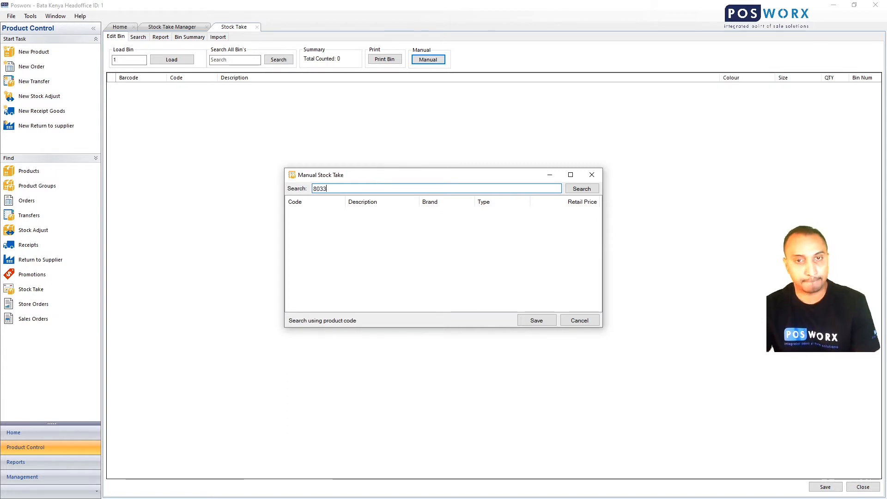
pyautogui.write('002')
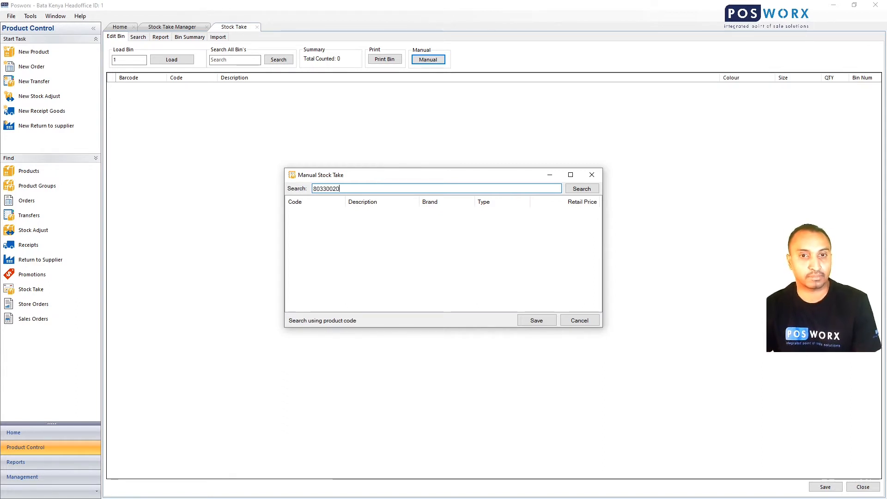
pyautogui.write('0')
pyautogui.press('Return')
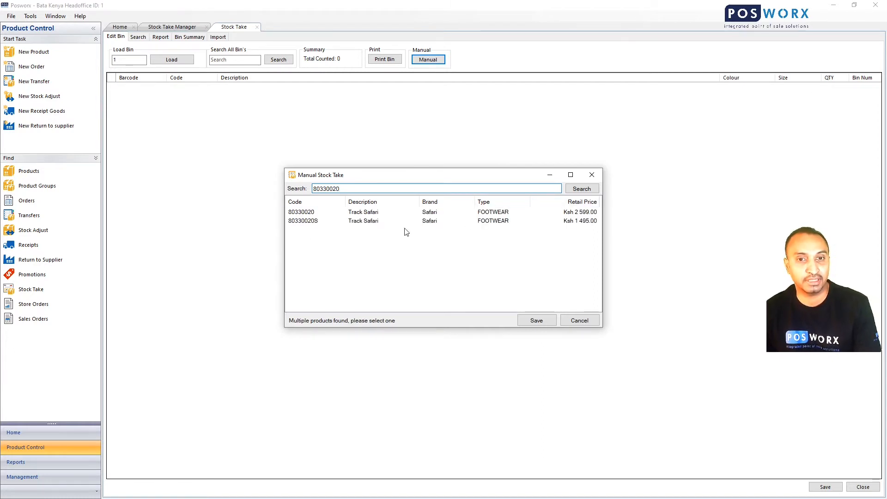
pyautogui.click(300, 213)
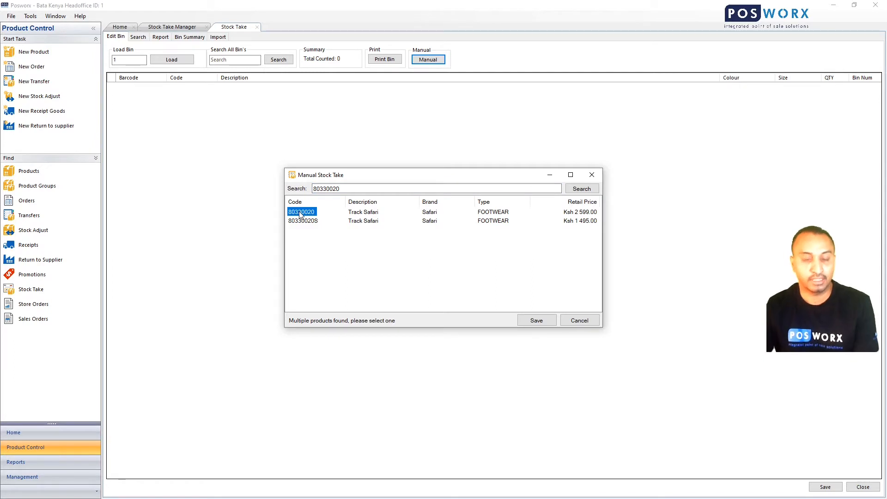
pyautogui.doubleClick(300, 213)
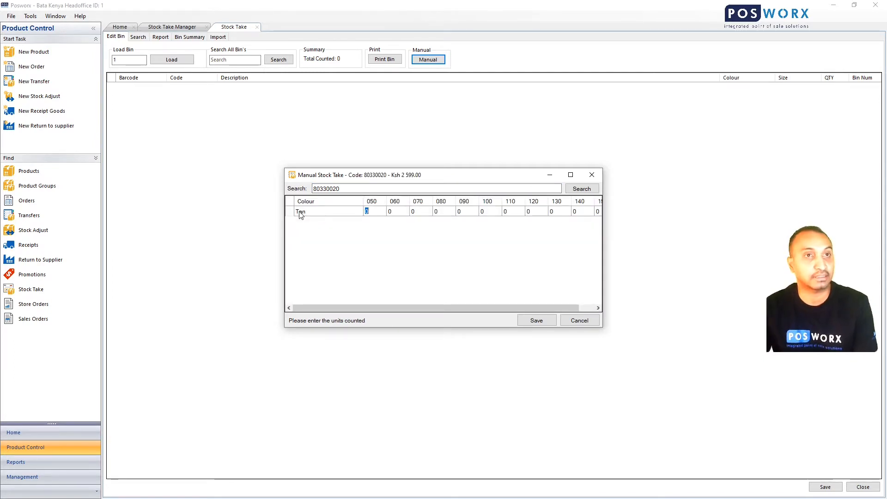
# - Enter the Tan counts for sizes 050 to 100 as 12, 33, 21, 19, 12 and 11
pyautogui.write('12')
pyautogui.press('Tab')
pyautogui.write('33')
pyautogui.press('Tab')
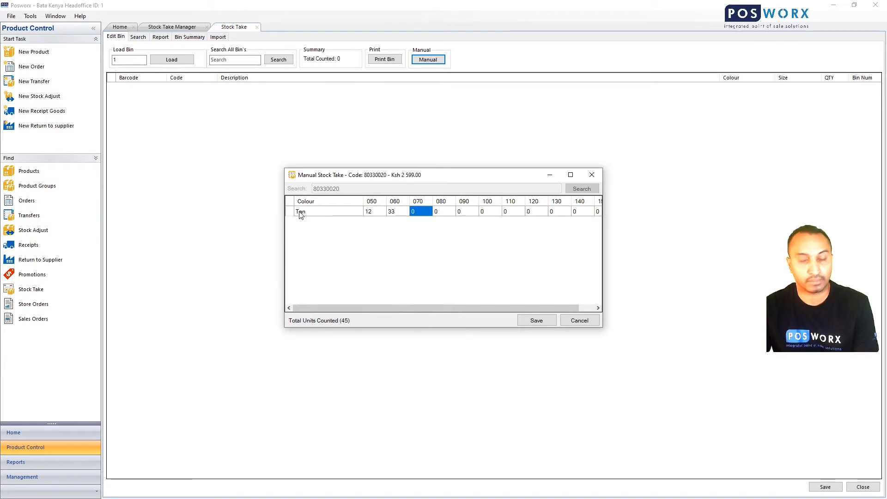
pyautogui.write('21')
pyautogui.press('Tab')
pyautogui.write('19')
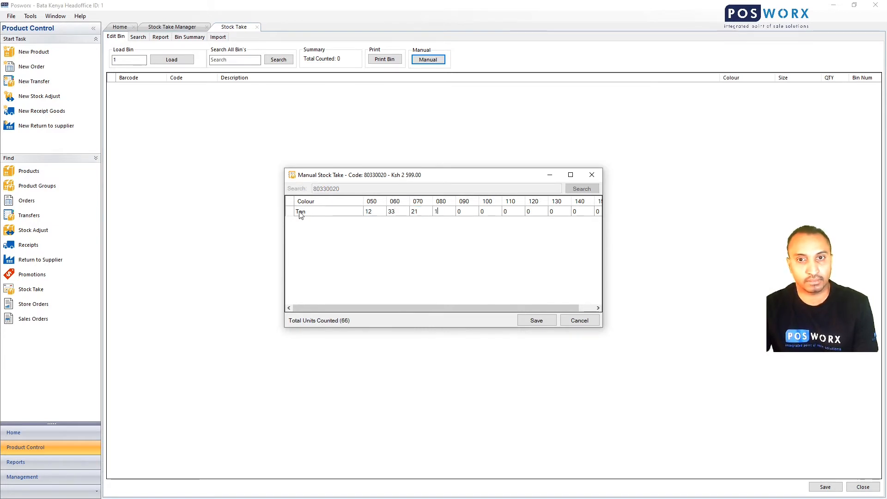
pyautogui.press('Tab')
pyautogui.write('12')
pyautogui.press('Tab')
pyautogui.write('11')
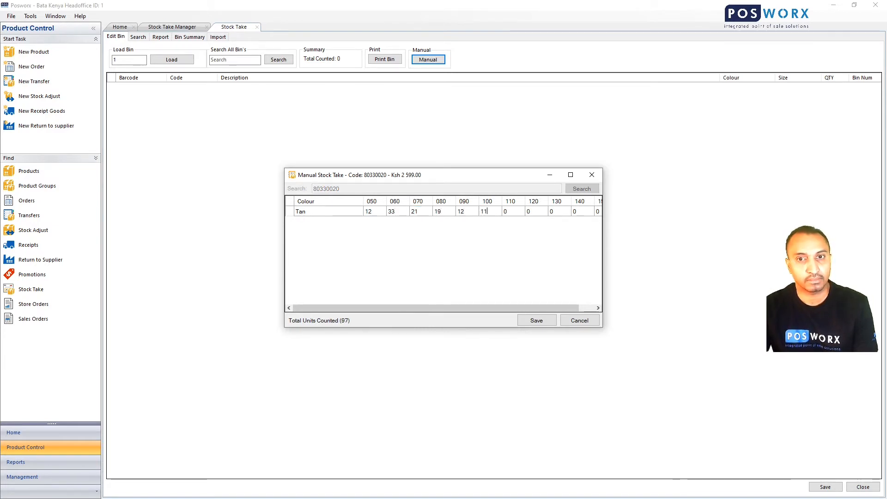
# - Enter the Tan counts for sizes 110 to 140 as 5, 7, 8 and 11
pyautogui.press('Tab')
pyautogui.write('5')
pyautogui.press('Tab')
pyautogui.write('7')
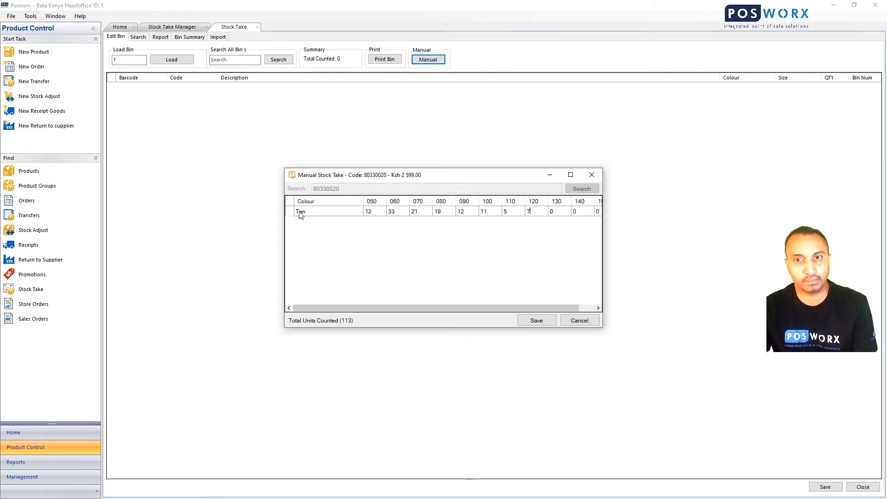
pyautogui.press('Tab')
pyautogui.write('8')
pyautogui.press('Tab')
pyautogui.write('11')
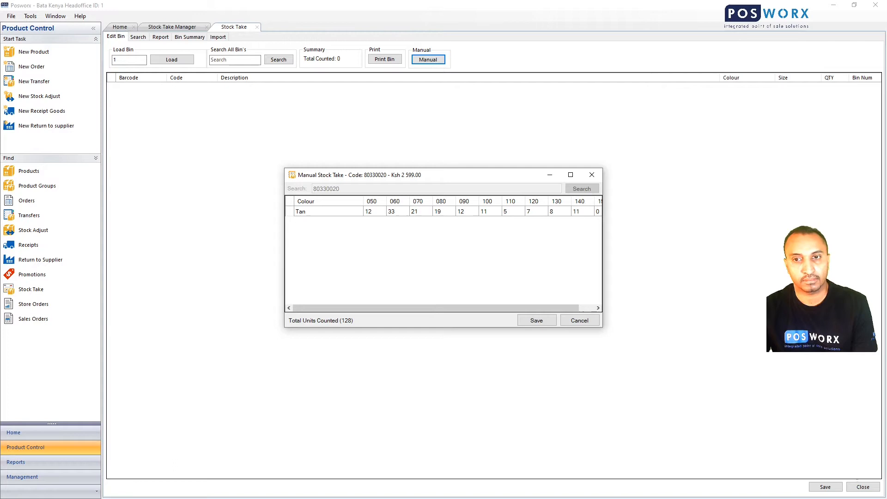
pyautogui.press('Tab')
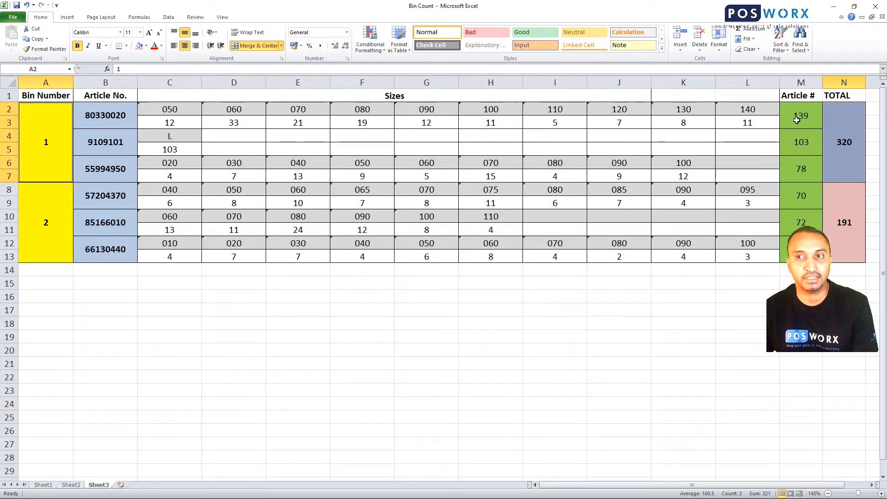
# - Switch to Excel to check article 80330020's total quantity on Sheet3, and return to the manual count in Posworx
pyautogui.click(798, 107)
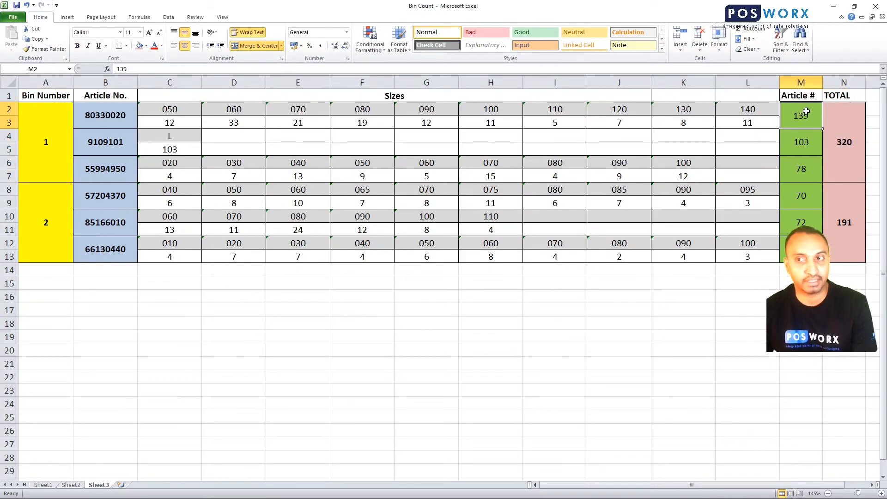
pyautogui.click(831, 6)
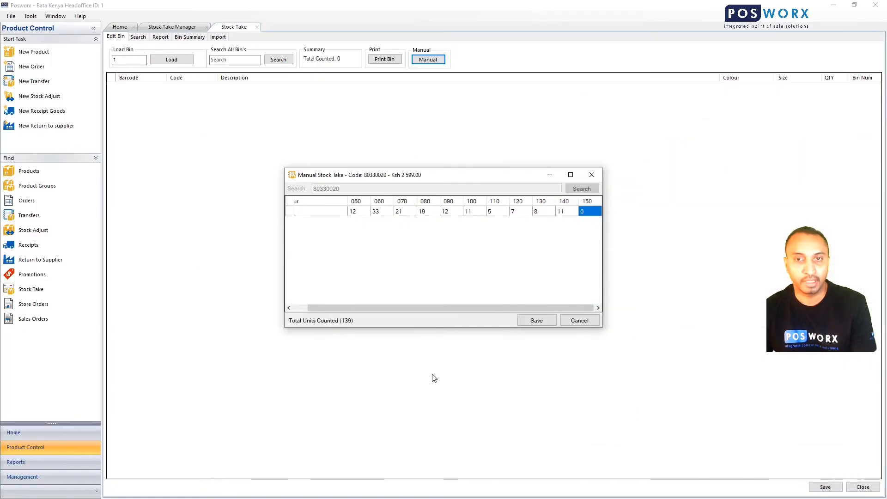
# - Save and close the manual count, and open the bin summary to compare expected and counted quantities
pyautogui.click(537, 322)
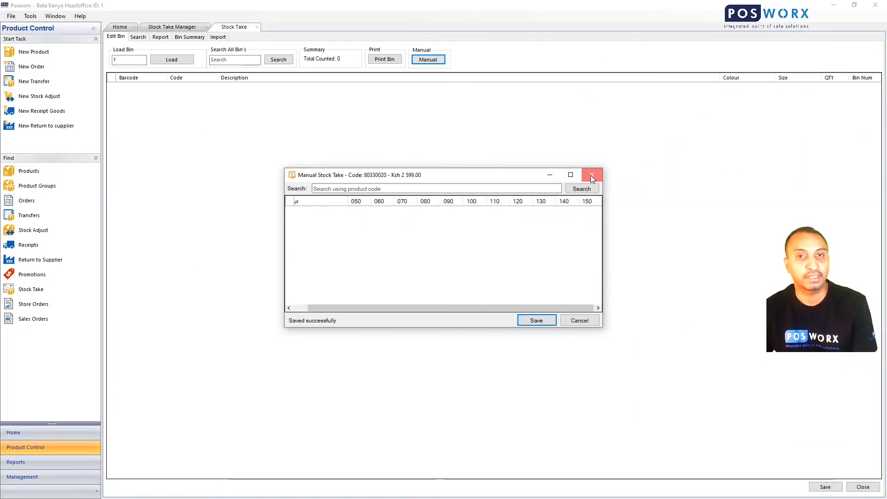
pyautogui.click(591, 176)
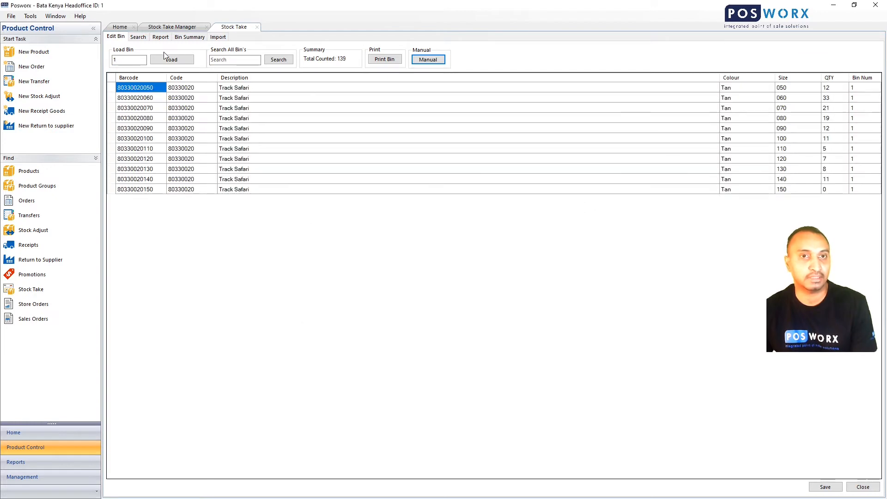
pyautogui.click(187, 39)
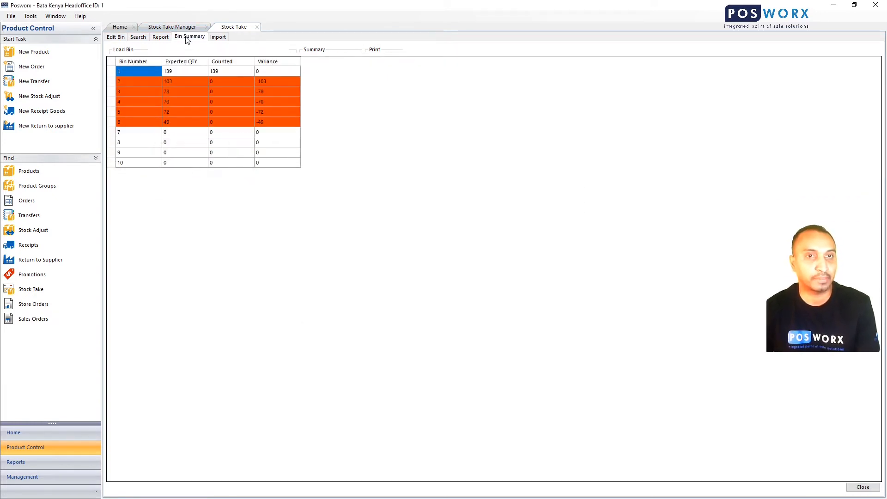
# - Load bin 2 for editing and open a manual count for it
pyautogui.click(176, 72)
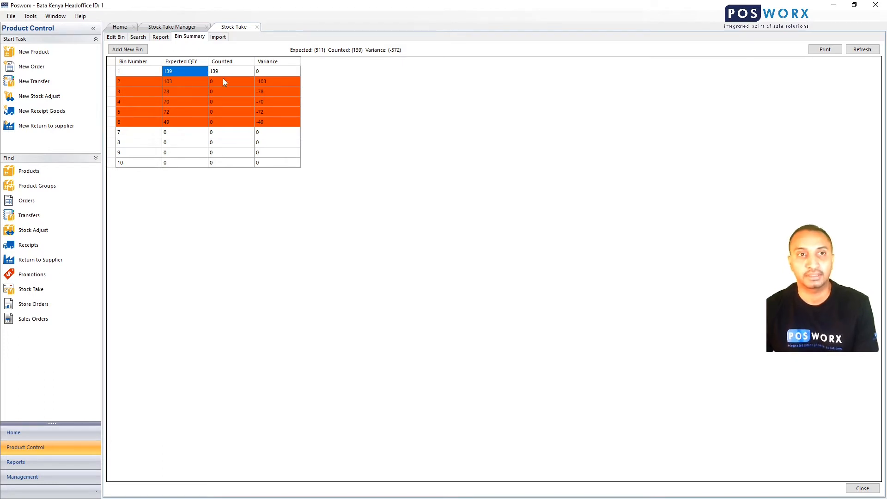
pyautogui.click(119, 38)
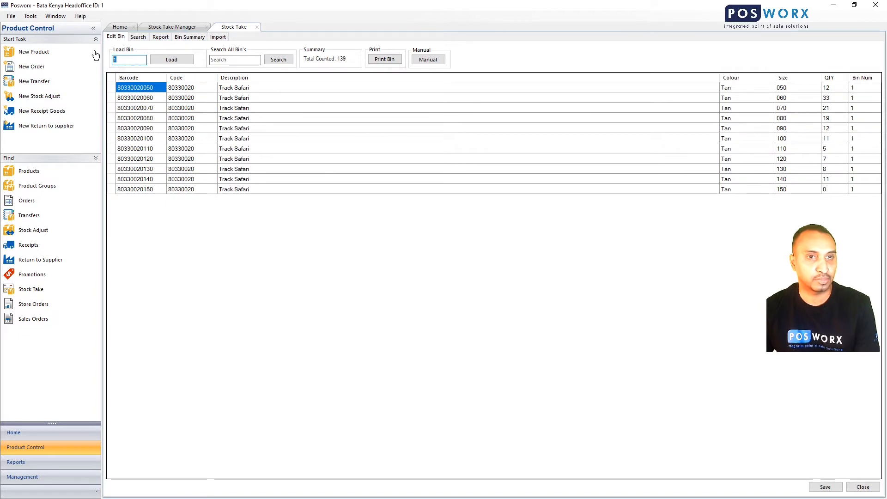
pyautogui.write('2')
pyautogui.click(171, 60)
pyautogui.click(434, 61)
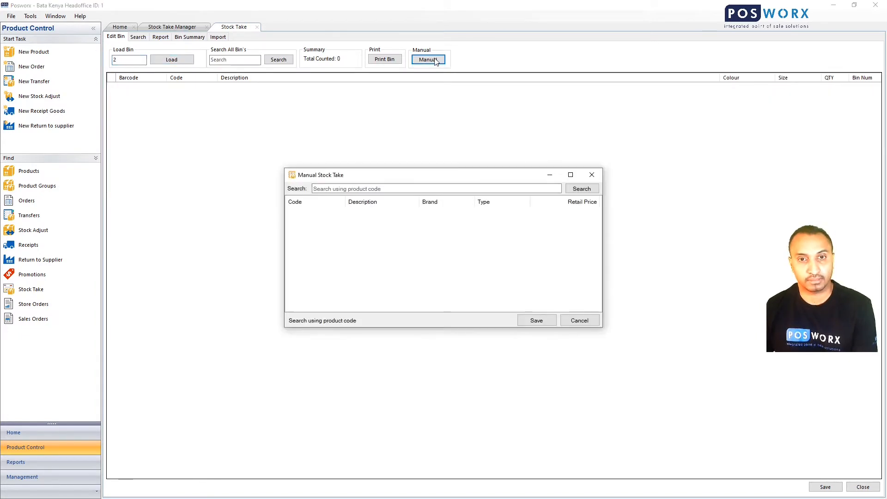
# - Search for product code 09109101 and choose the Mens Plain Socks article with exactly that code
pyautogui.write('09')
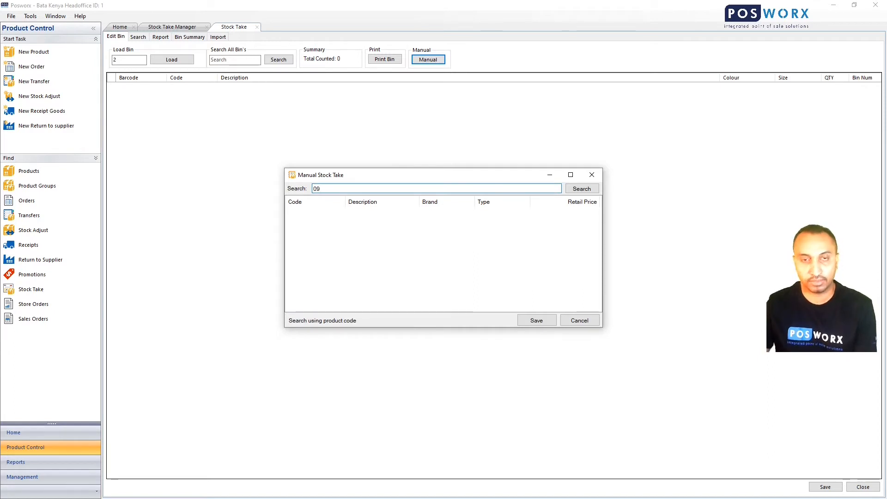
pyautogui.write('109')
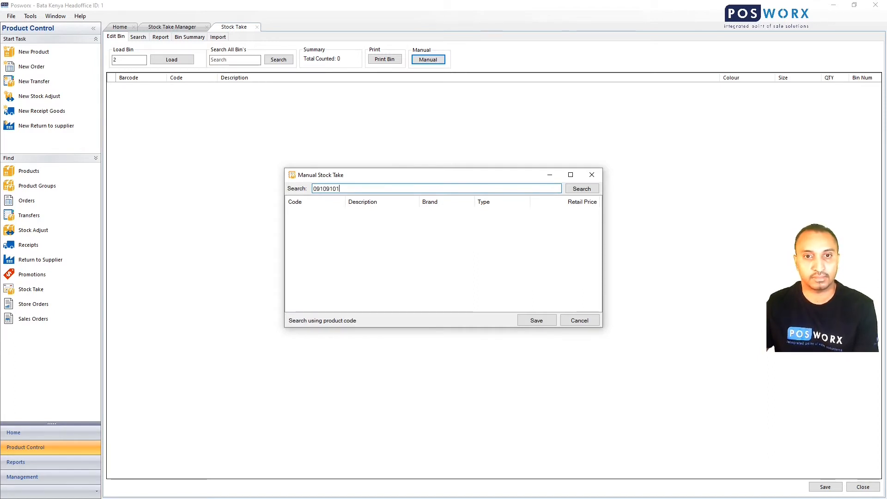
pyautogui.write('101')
pyautogui.press('Return')
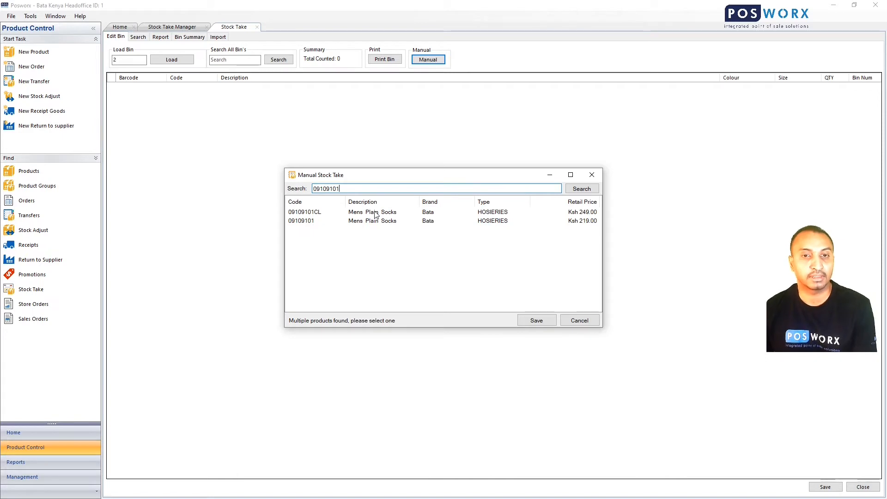
pyautogui.click(300, 221)
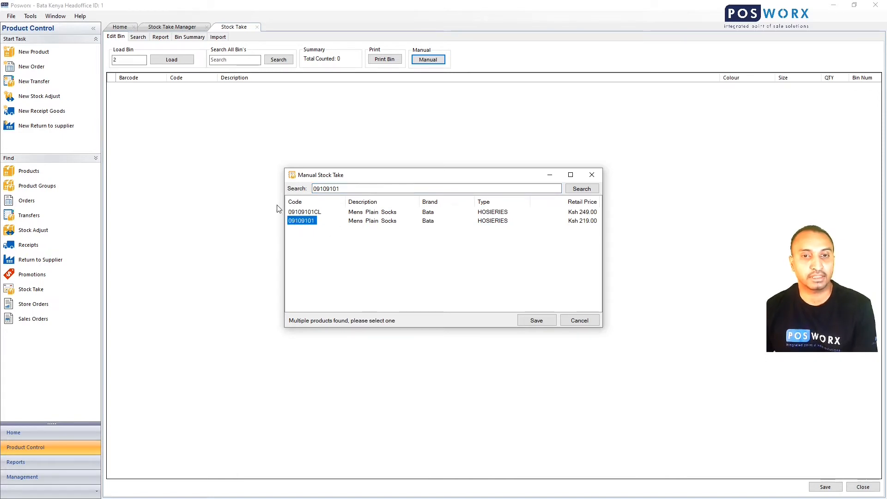
pyautogui.doubleClick(304, 221)
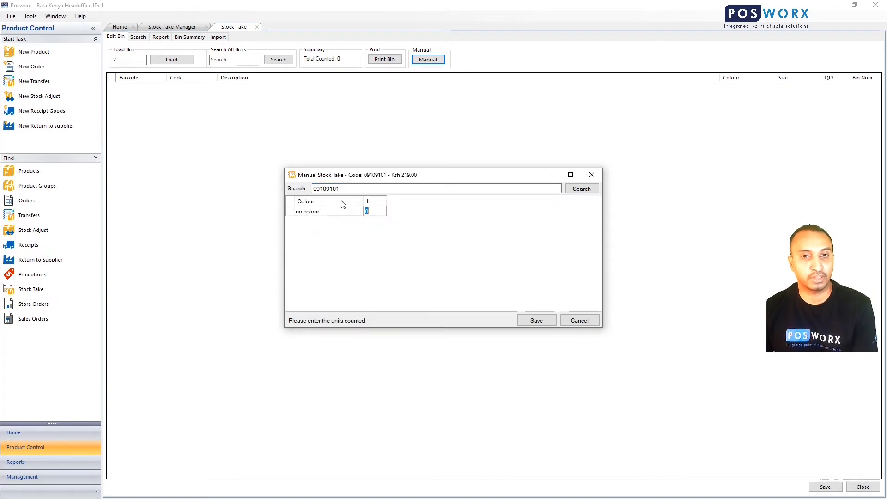
# - Enter 100 as the size L count, switch to Excel to check bin 2's total, and return to Posworx
pyautogui.click(376, 211)
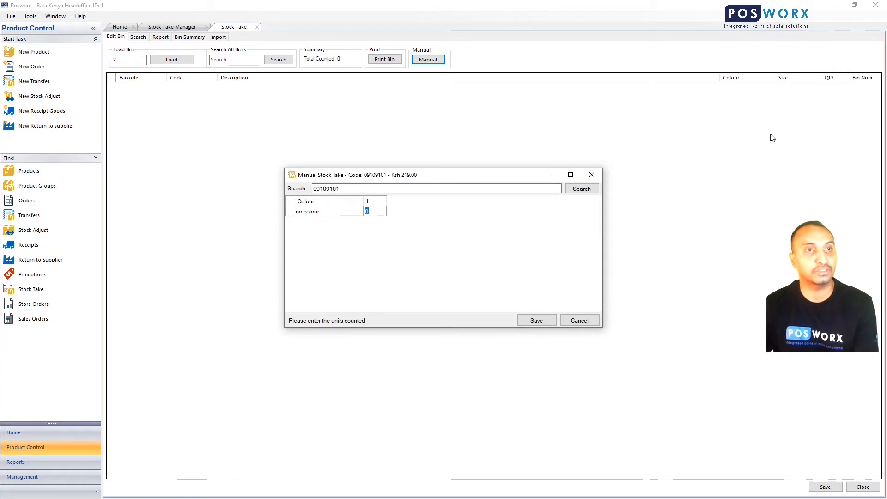
pyautogui.write('100')
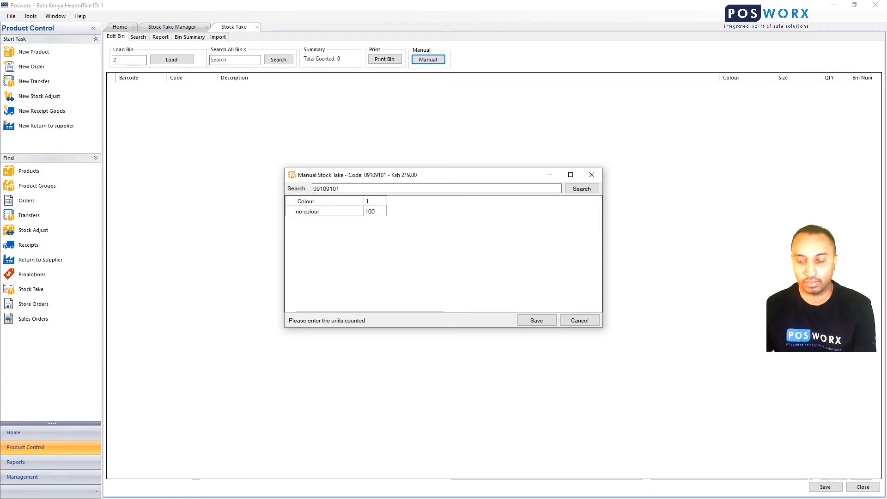
pyautogui.press('Return')
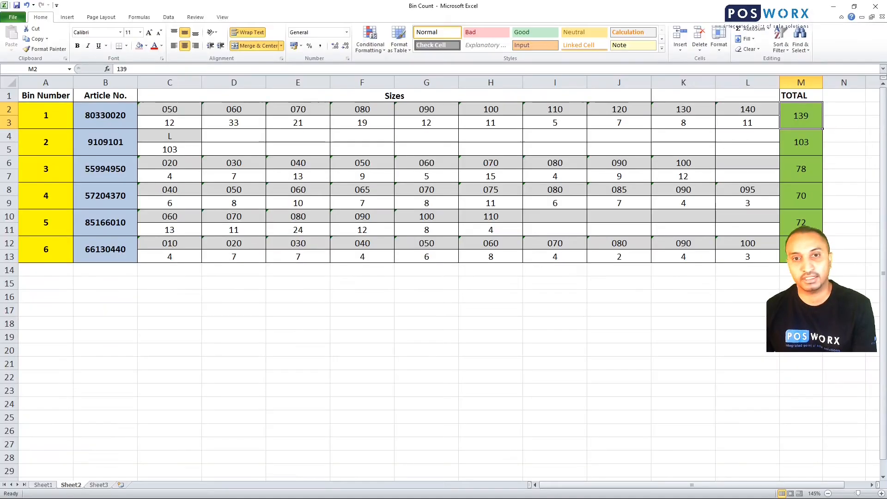
pyautogui.click(812, 138)
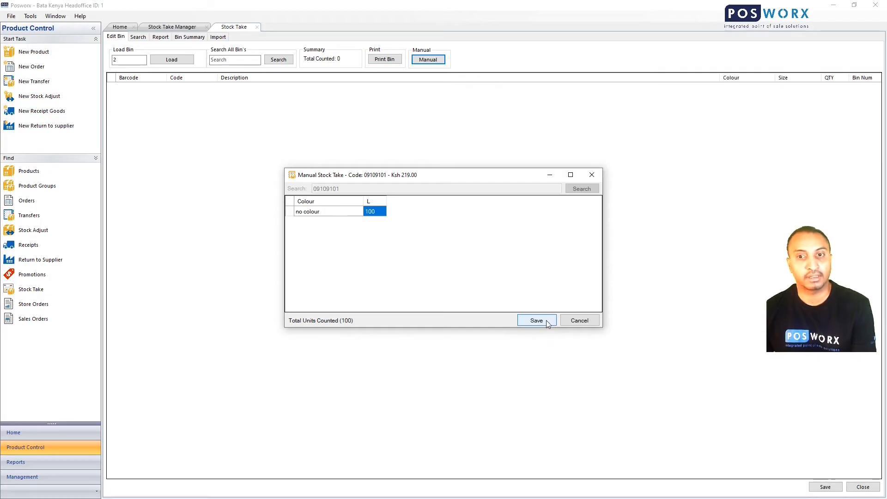
# - Save and close the manual count, and compare bin 2's expected and counted quantities in the bin summary
pyautogui.click(547, 322)
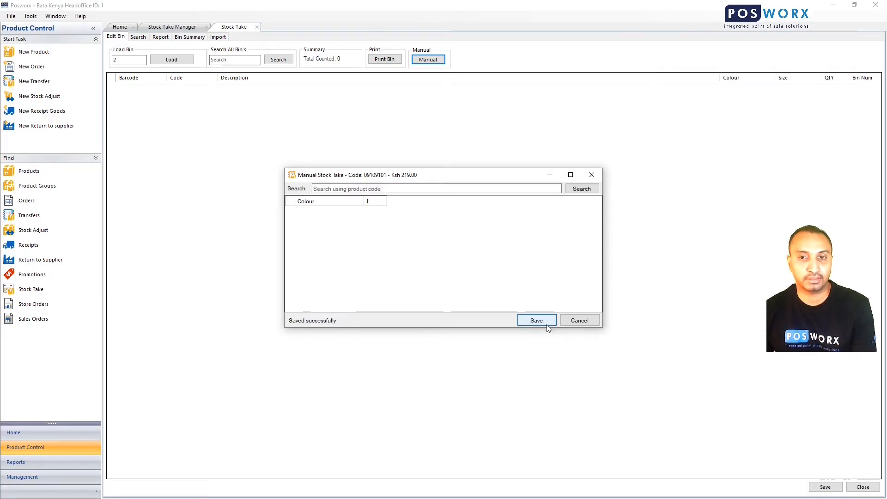
pyautogui.click(592, 174)
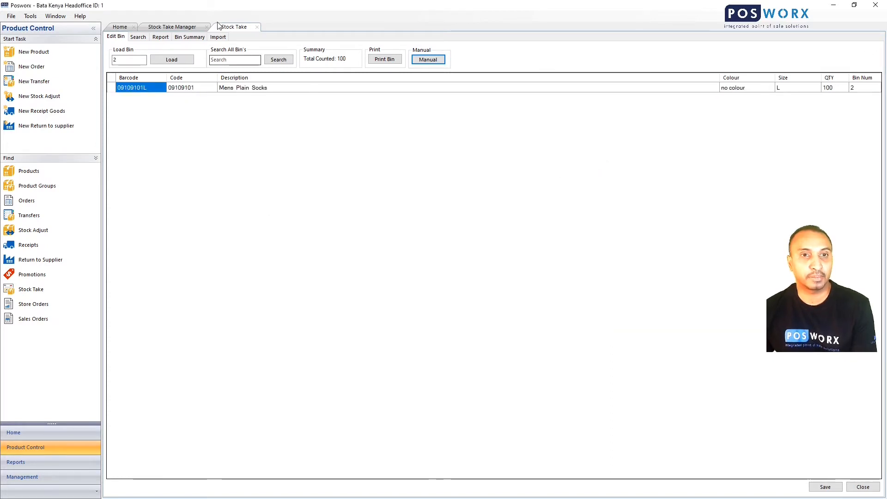
pyautogui.click(191, 37)
pyautogui.click(200, 79)
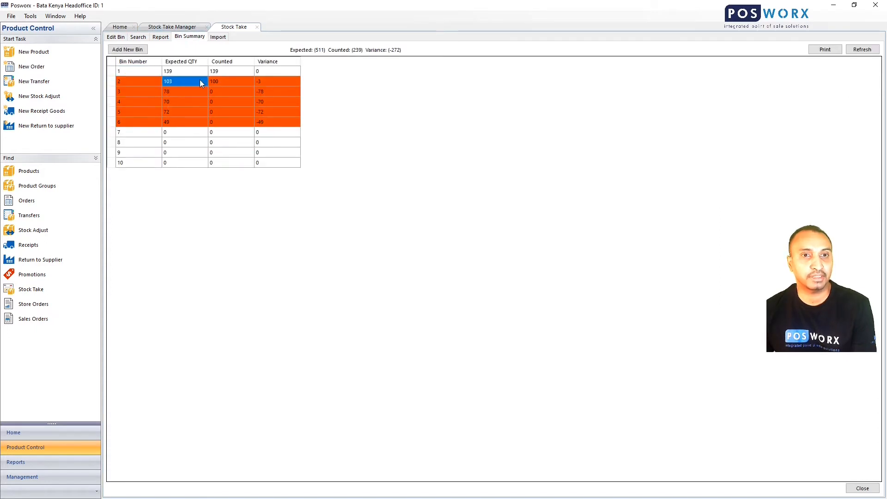
pyautogui.click(211, 82)
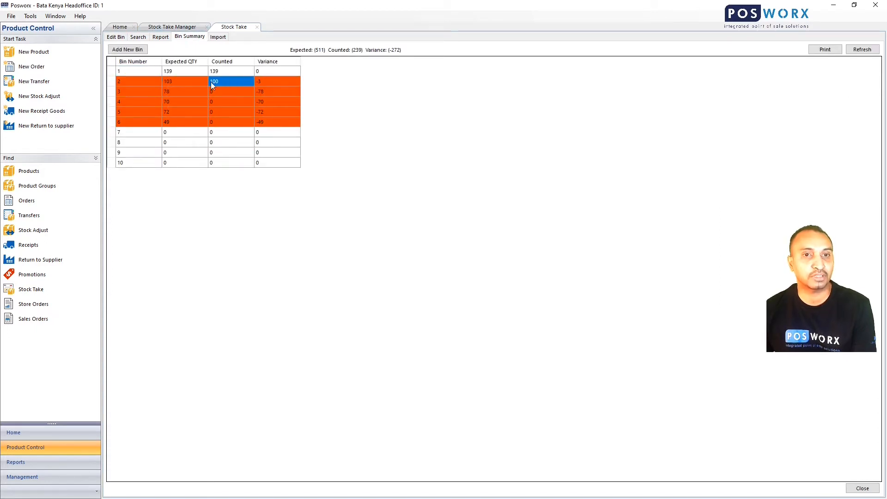
pyautogui.click(172, 83)
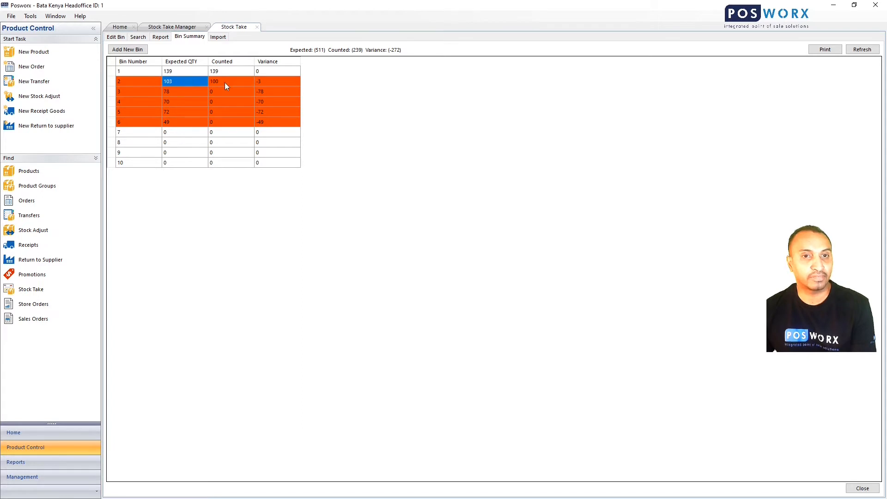
pyautogui.click(230, 80)
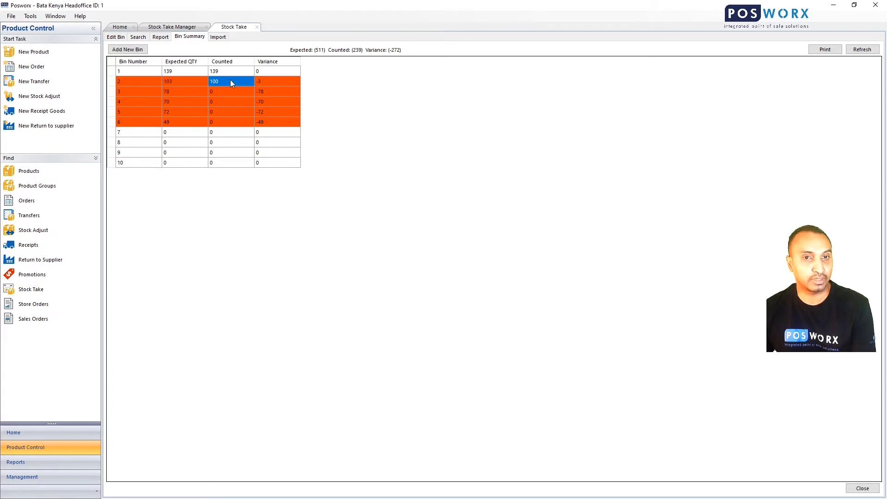
pyautogui.click(180, 81)
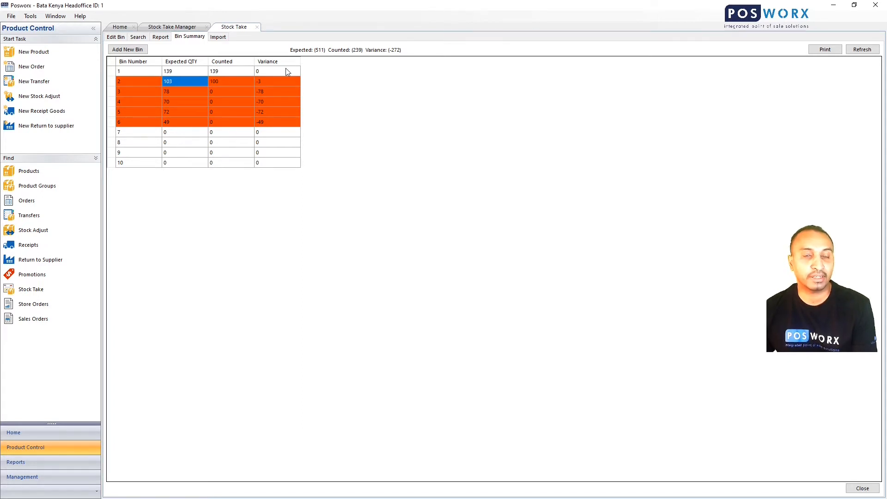
# - Select bin 2's whole row in the bin summary and view the actions available for it
pyautogui.click(128, 82)
pyautogui.rightClick(127, 81)
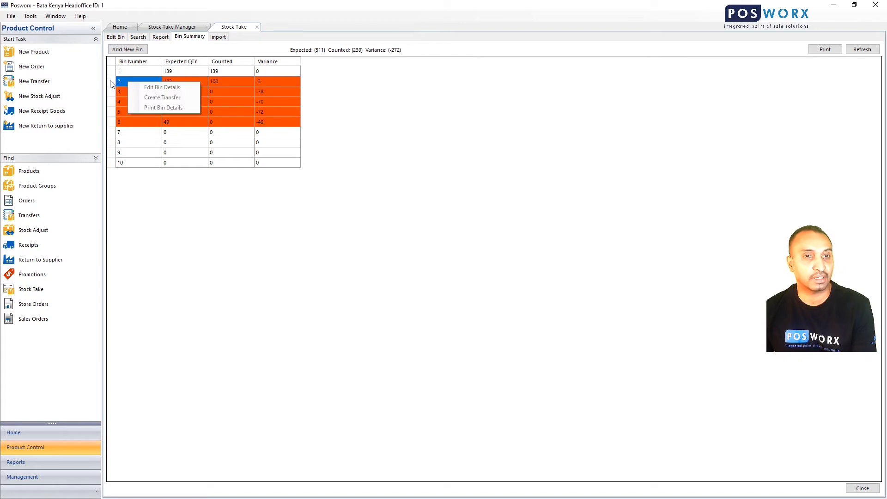
pyautogui.click(109, 82)
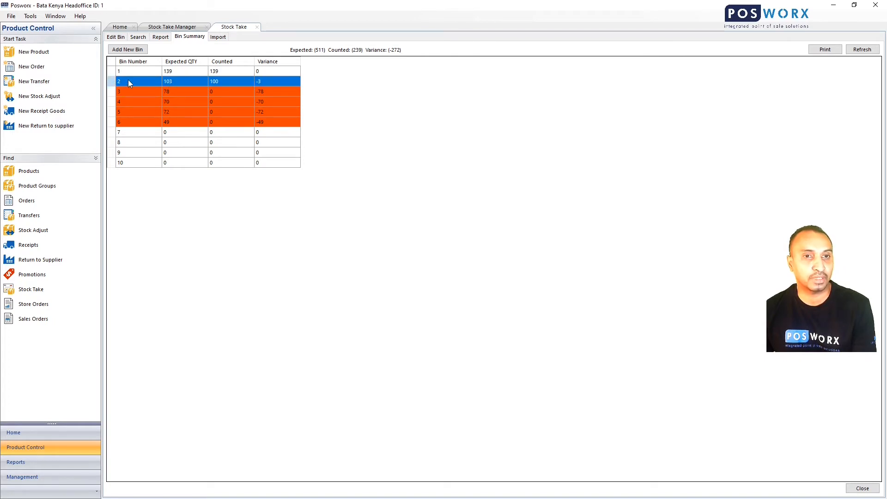
pyautogui.rightClick(128, 81)
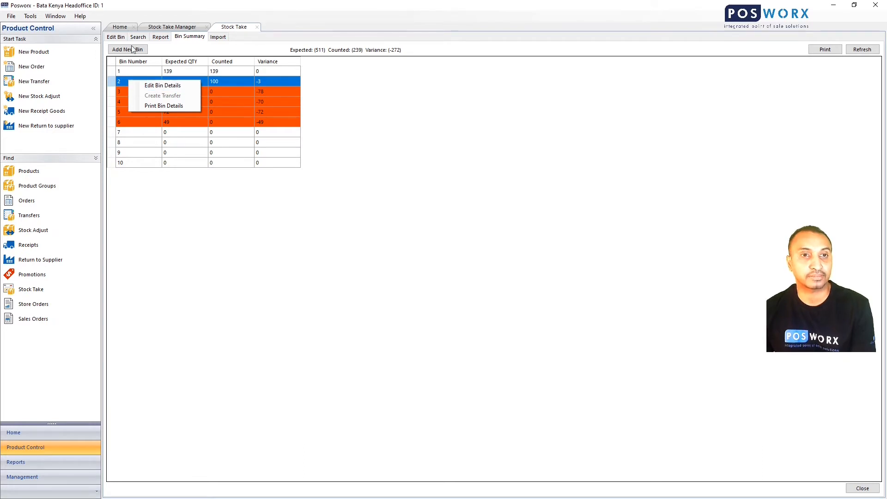
# - Return to editing bin 2 and set the quantity of Mens Plain Socks size L to 103
pyautogui.click(118, 38)
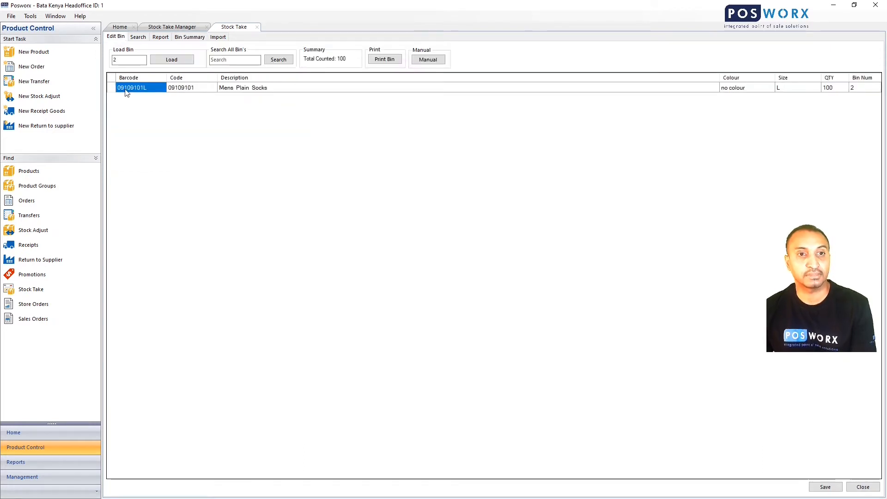
pyautogui.click(835, 90)
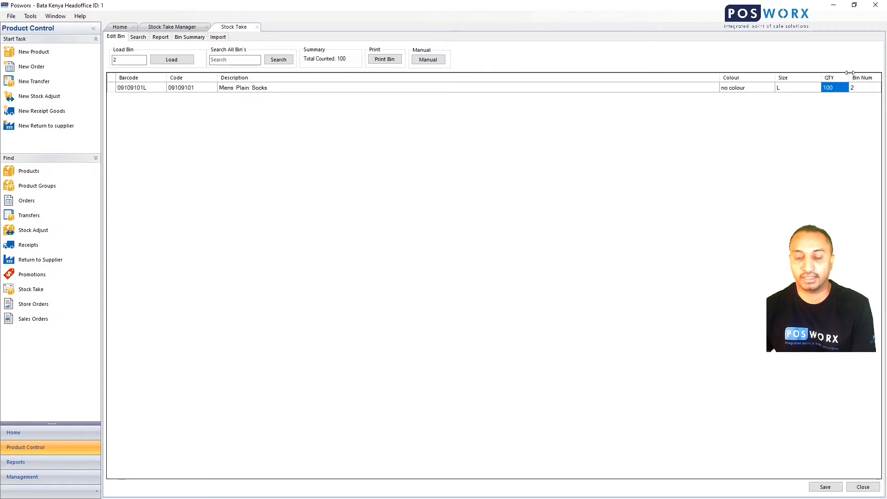
pyautogui.write('103')
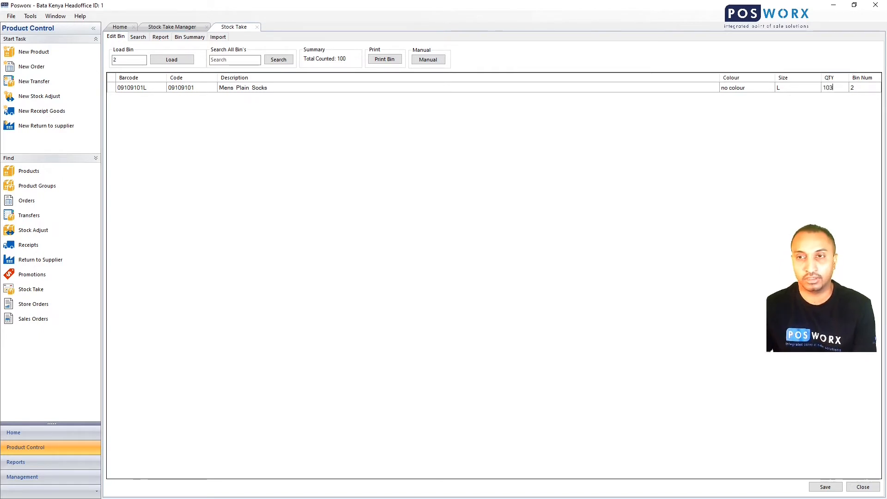
pyautogui.press('Return')
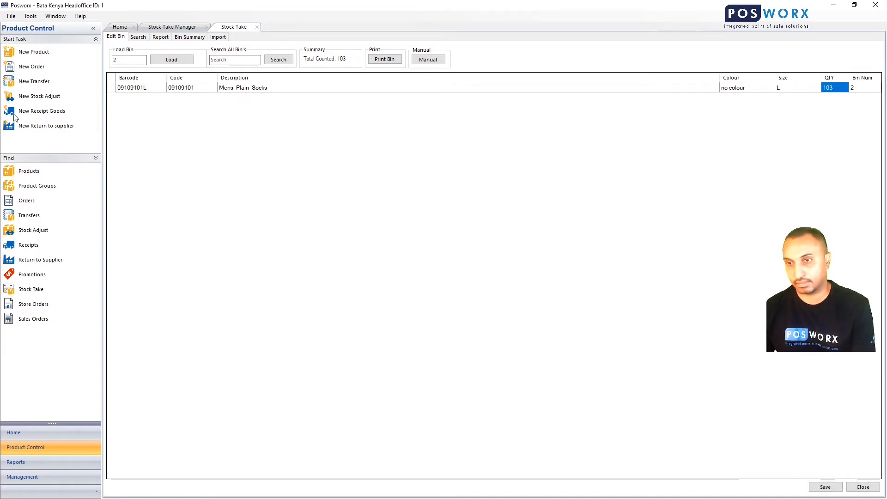
# - Switch to Excel to check article 9109101's total, and return to Posworx to save the corrected bin
pyautogui.hotkey('alt', 'Tab')
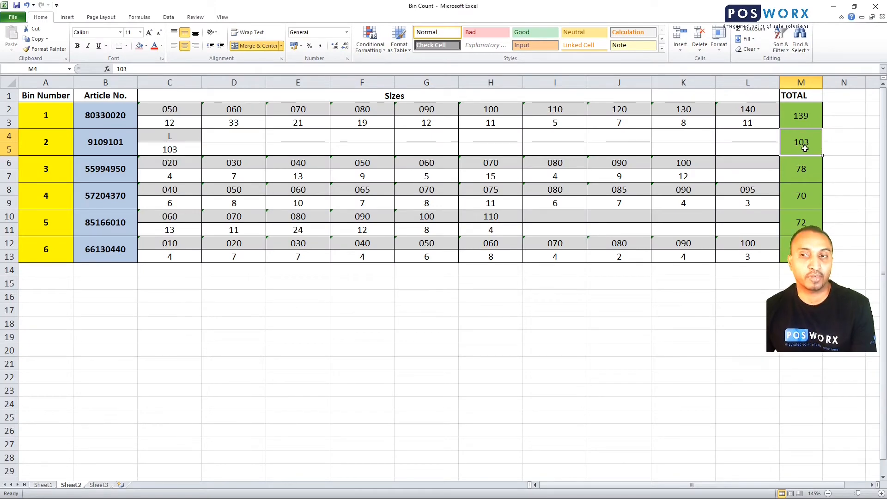
pyautogui.click(833, 8)
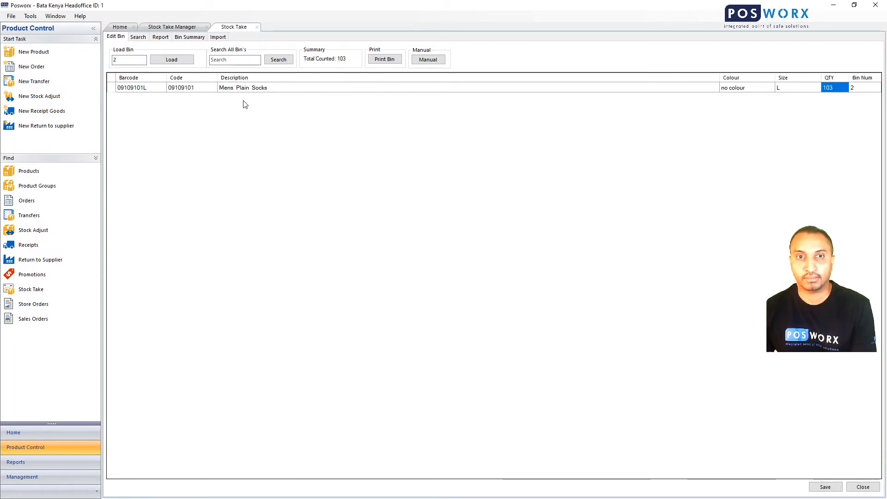
pyautogui.click(825, 487)
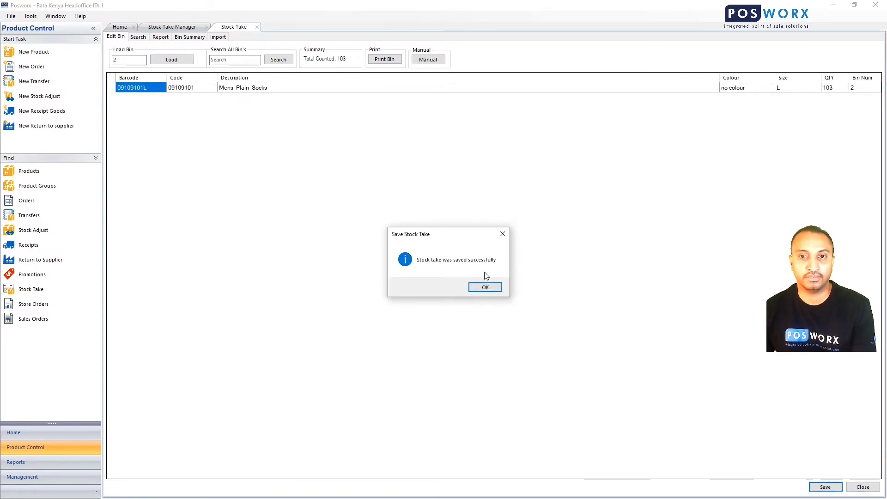
pyautogui.click(485, 288)
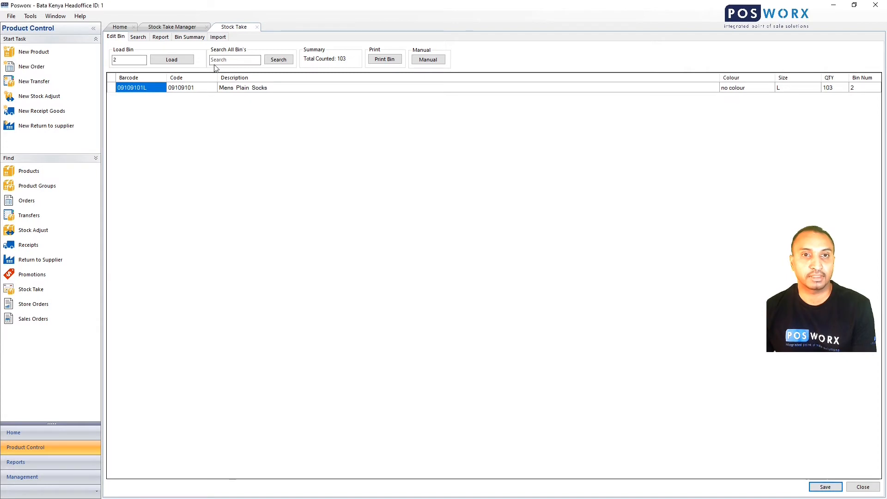
# - Open the bin summary again and compare bin 2's expected quantity with its corrected count
pyautogui.click(188, 37)
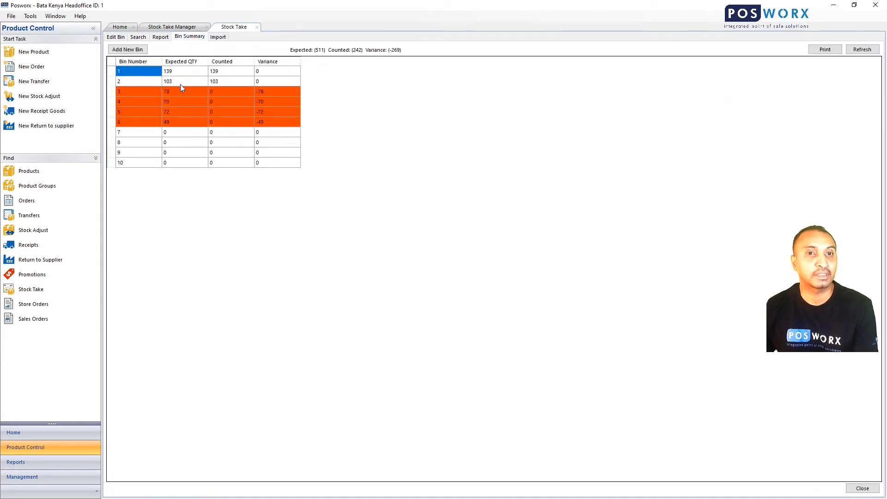
pyautogui.click(206, 80)
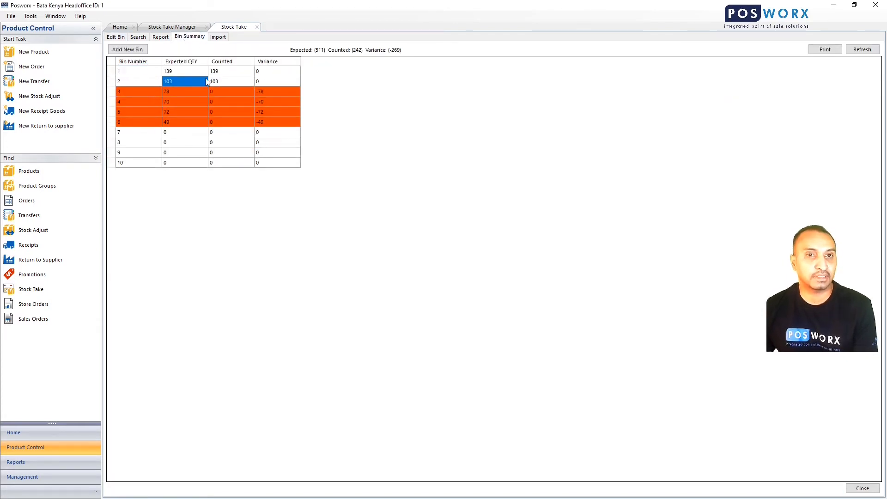
pyautogui.click(223, 81)
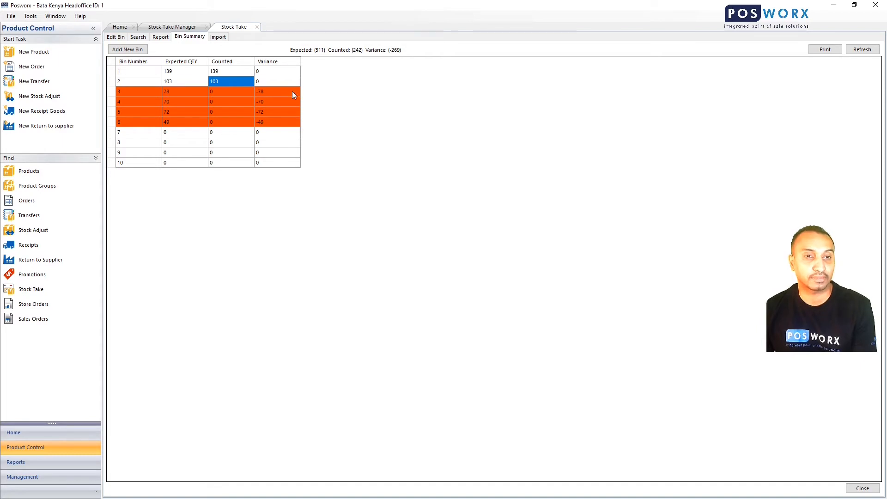
# - Start a manual count for bin 3 by searching for article 55994950 and choosing the exact match without the S suffix
pyautogui.click(115, 37)
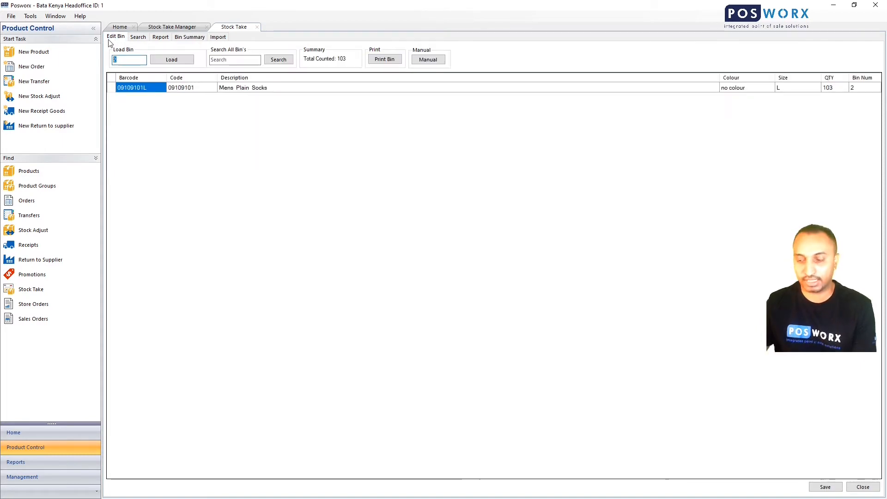
pyautogui.write('3')
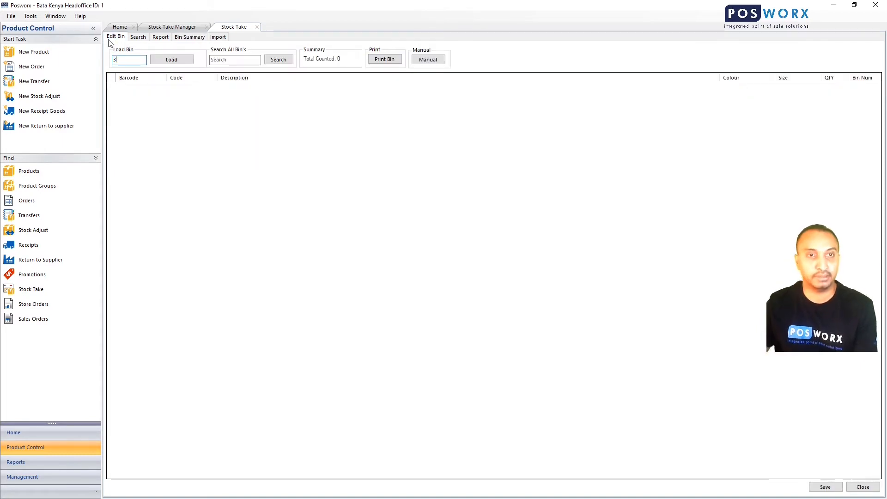
pyautogui.click(429, 64)
pyautogui.click(383, 189)
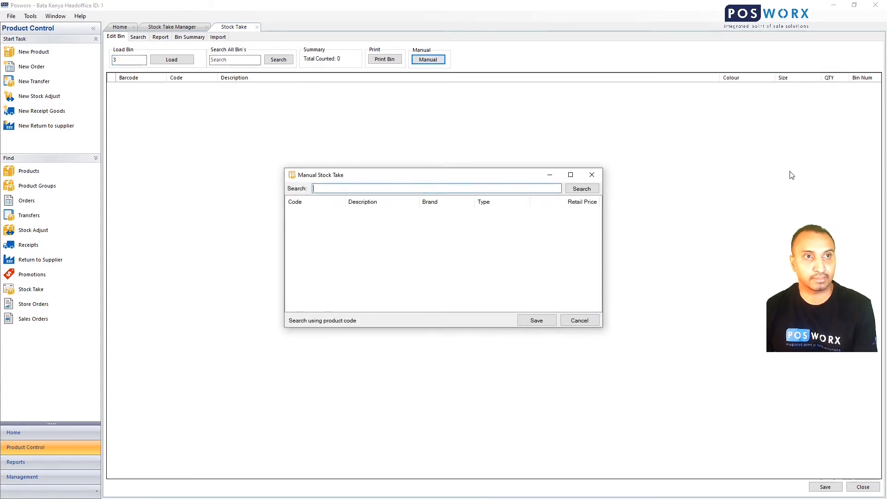
pyautogui.write('5599')
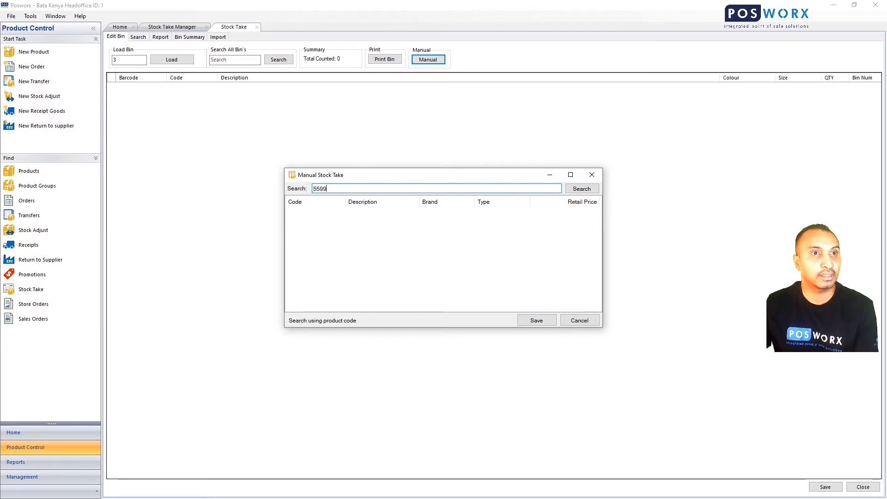
pyautogui.write('4959')
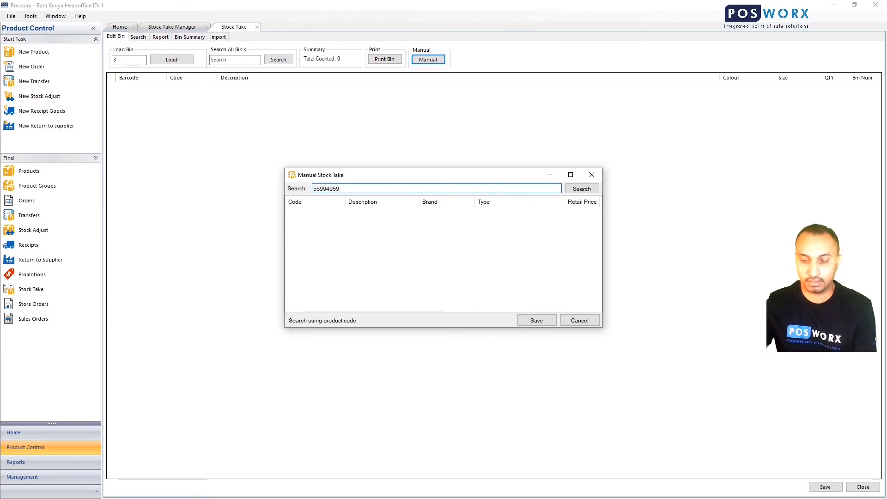
pyautogui.press('BackSpace')
pyautogui.write('0')
pyautogui.press('Return')
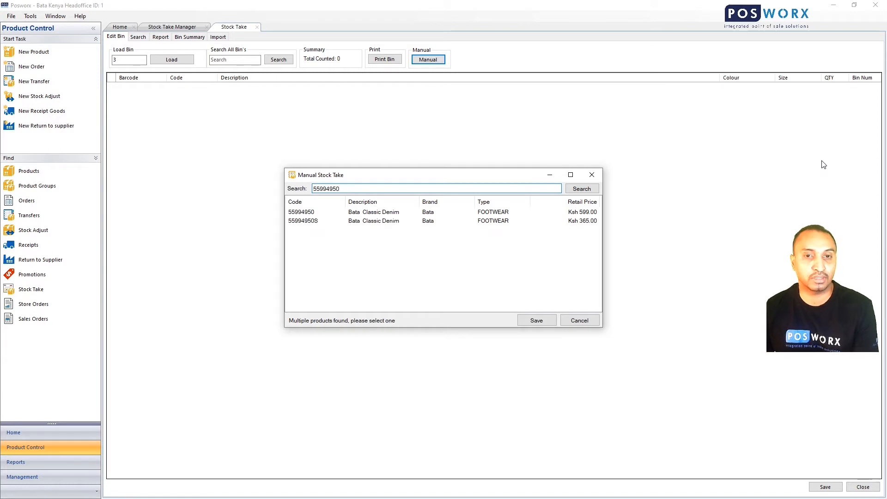
pyautogui.doubleClick(305, 211)
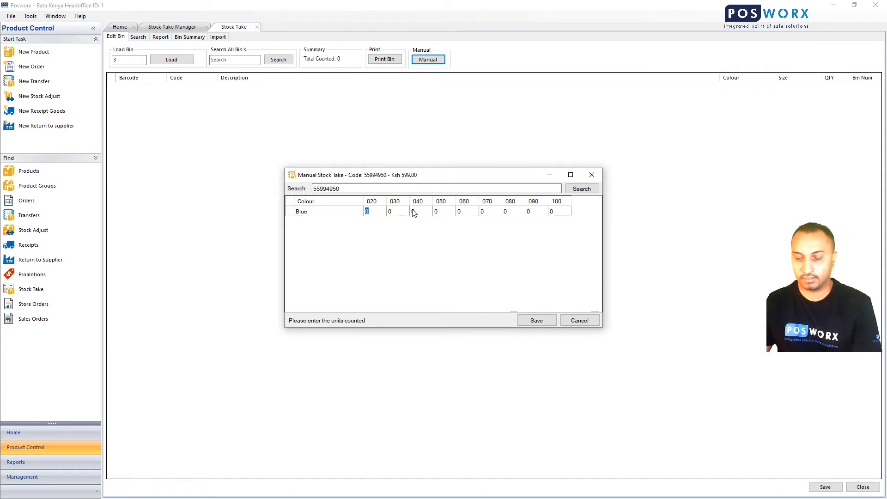
# - Enter 1 unit for each Blue size from 020 to 090 of article 55994950, save the count and close the manual stock take
pyautogui.write('1')
pyautogui.press('Tab')
pyautogui.write('1\t1\t1\t1\t1')
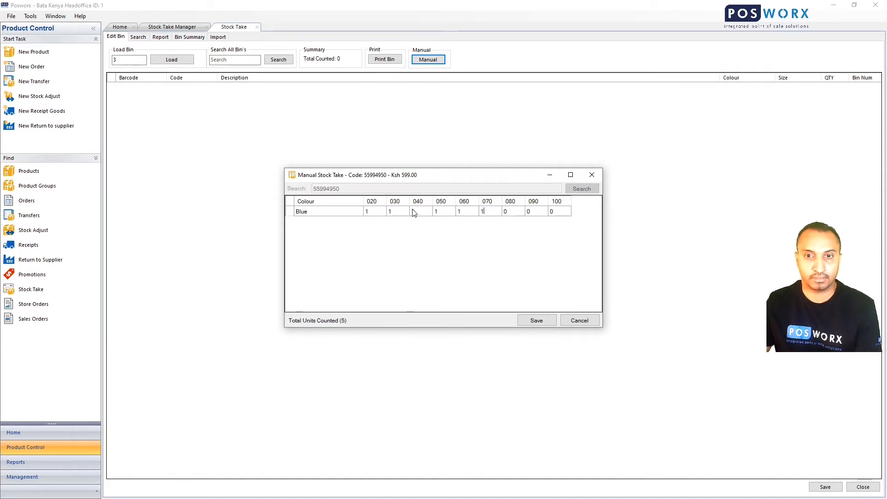
pyautogui.press('Tab')
pyautogui.write('1')
pyautogui.press('Tab')
pyautogui.write('1')
pyautogui.press('Tab')
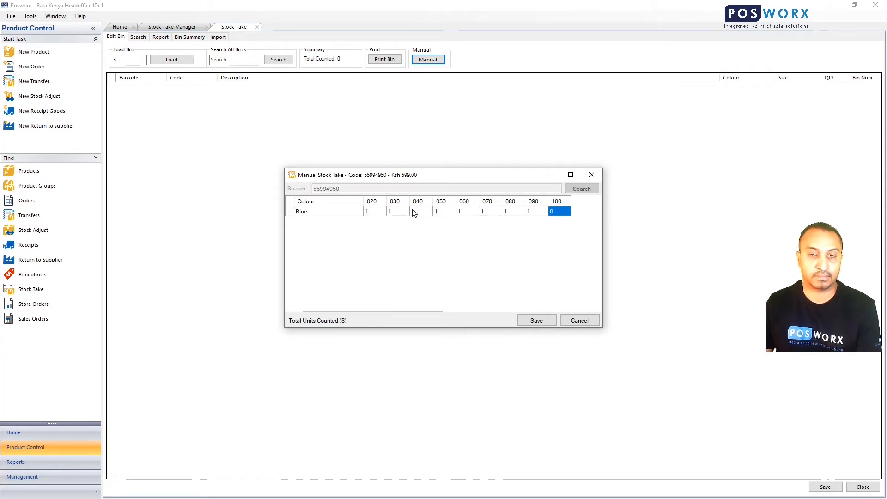
pyautogui.click(541, 322)
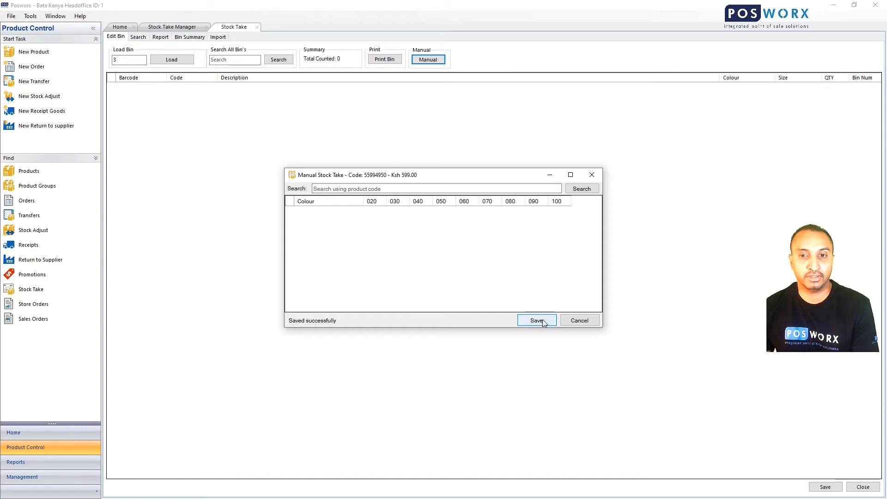
pyautogui.click(577, 320)
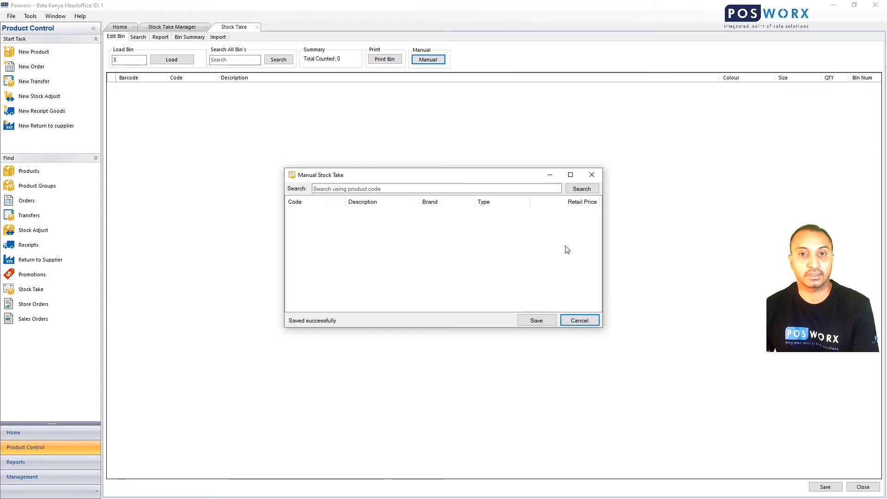
pyautogui.click(593, 173)
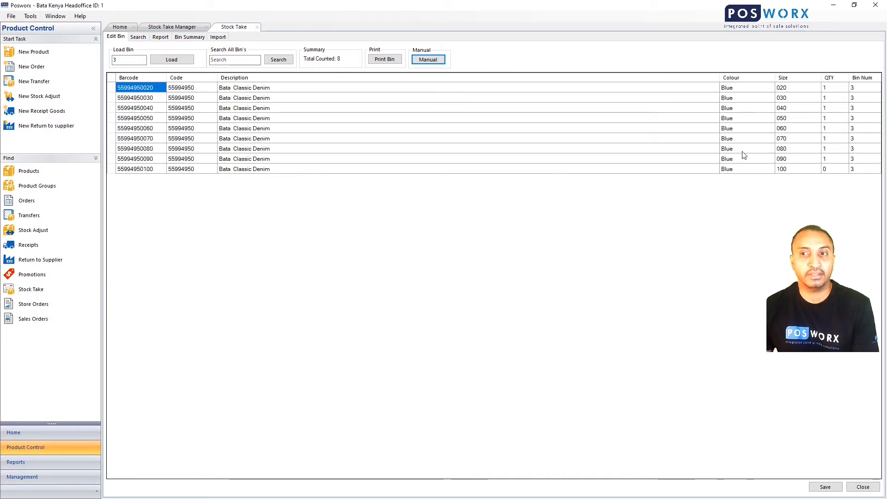
# - Delete all Bata Classic Denim lines from bin 3, save the bin and check its counted quantity in the bin summary
pyautogui.click(286, 99)
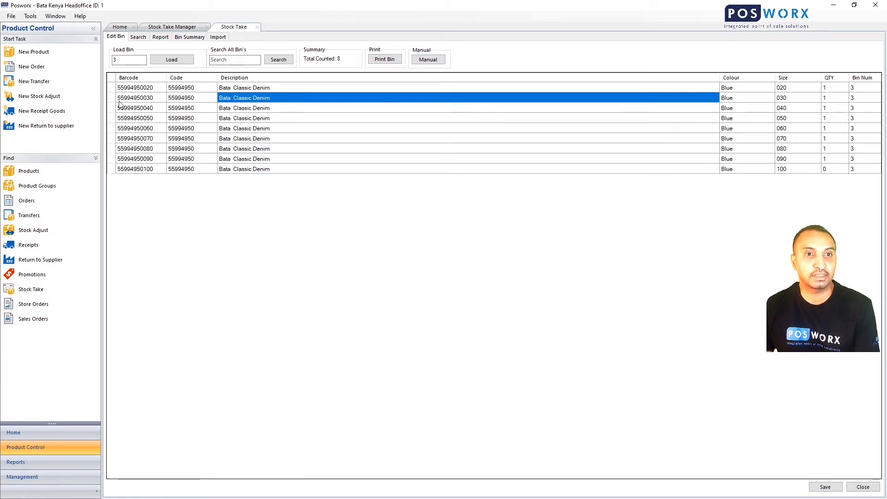
pyautogui.moveTo(113, 88); pyautogui.dragTo(107, 175)
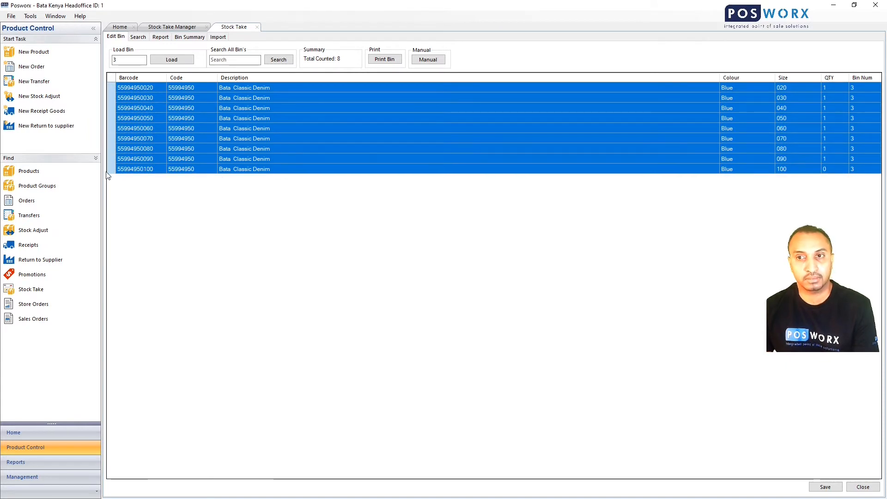
pyautogui.press('Delete')
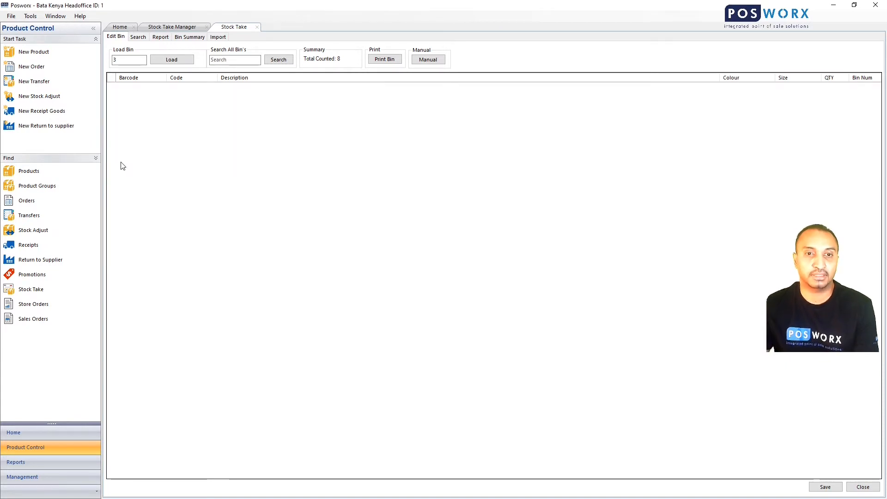
pyautogui.click(830, 487)
pyautogui.click(485, 288)
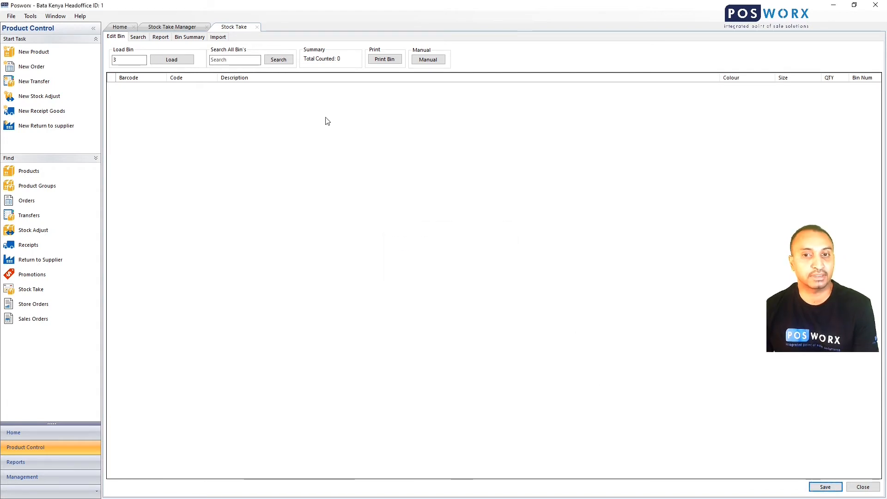
pyautogui.click(193, 39)
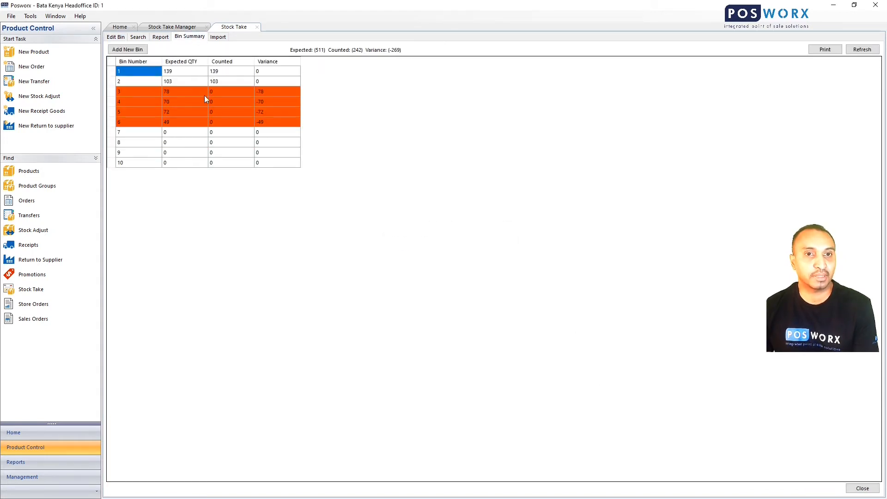
pyautogui.click(219, 91)
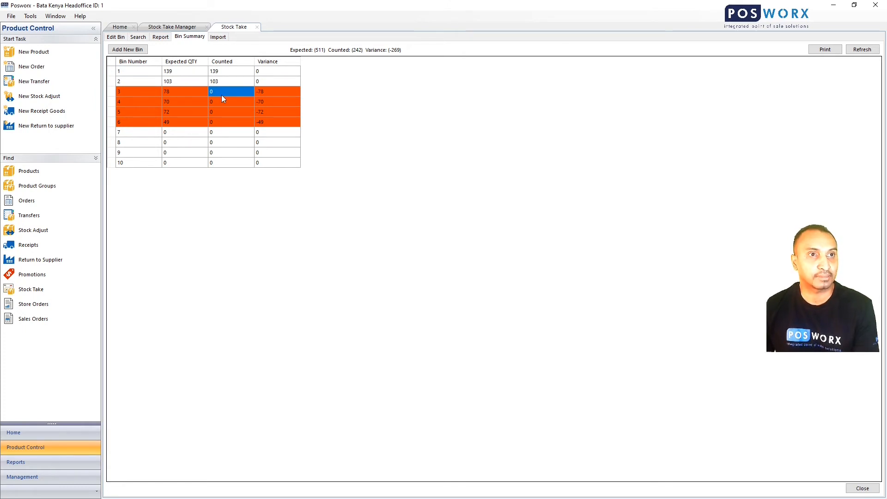
# - Load bin 4 for editing and search for article 57204370 in the manual stock take
pyautogui.click(117, 37)
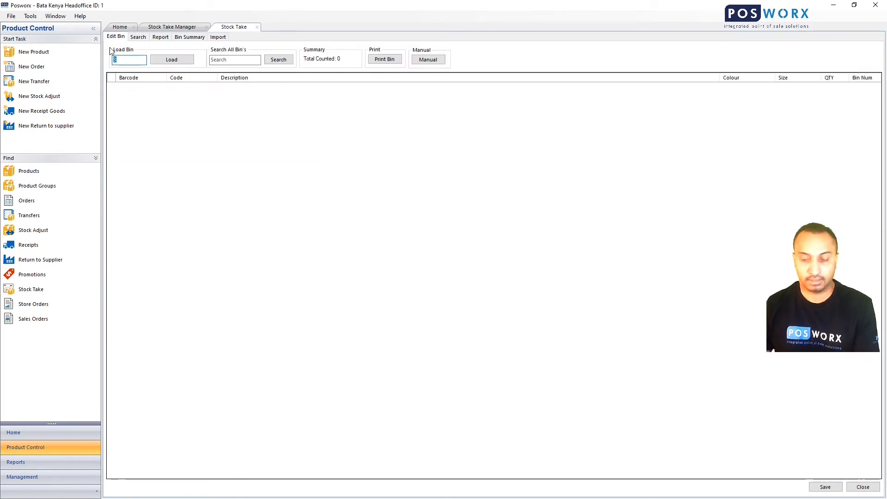
pyautogui.write('4')
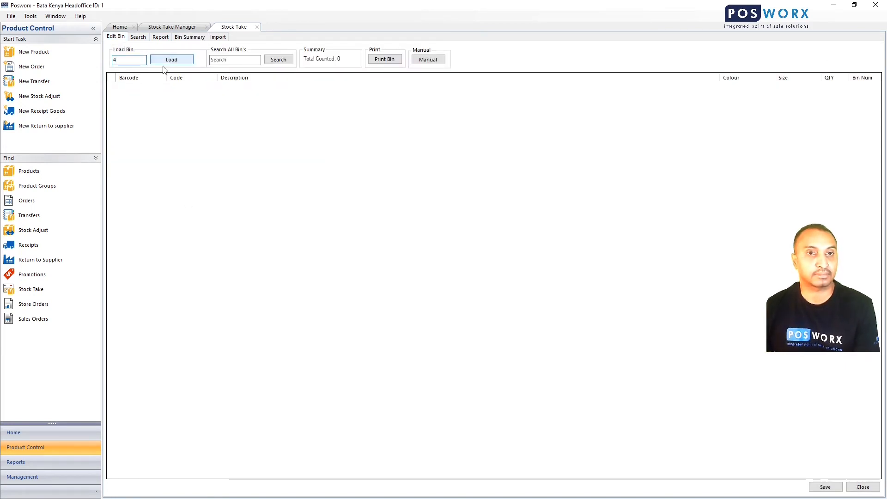
pyautogui.click(171, 60)
pyautogui.click(420, 60)
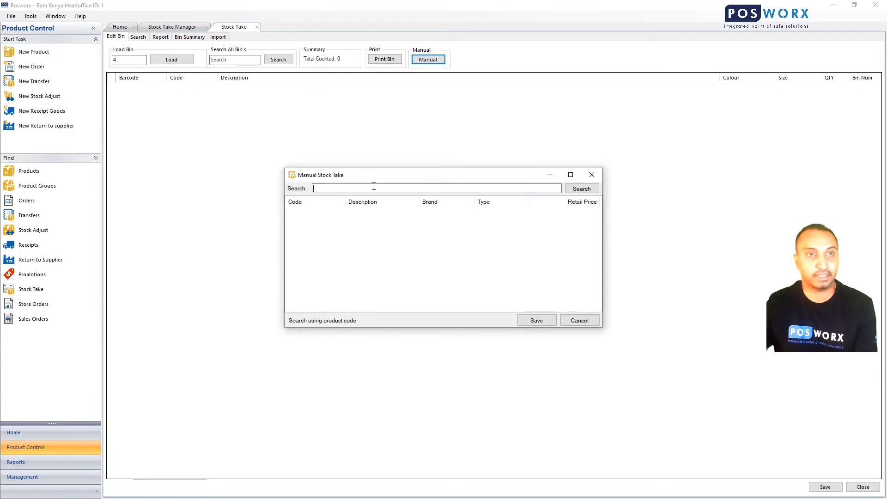
pyautogui.write('572')
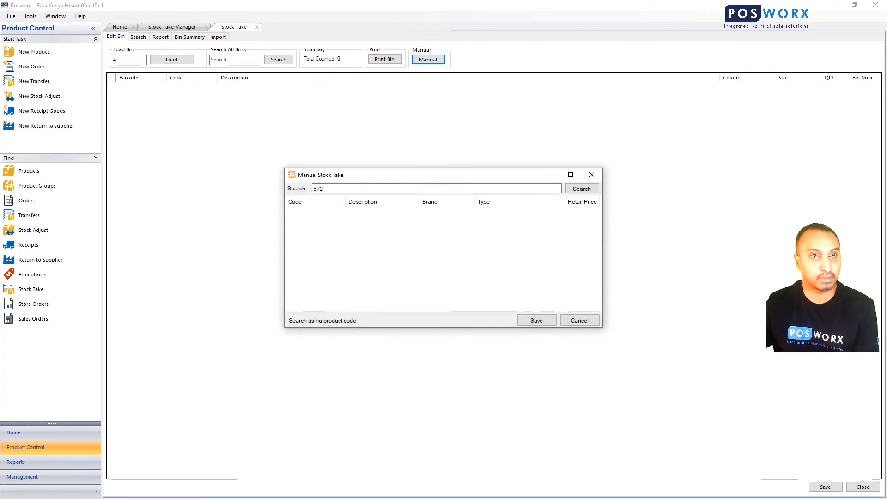
pyautogui.write('043')
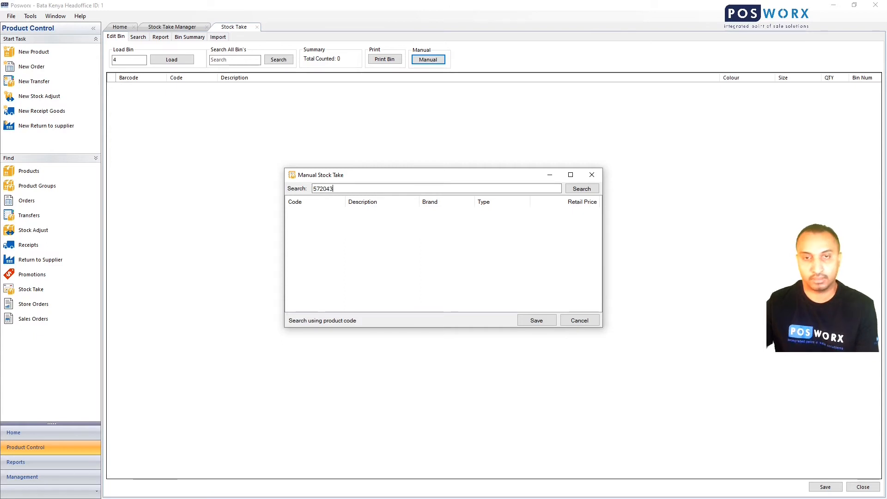
pyautogui.write('70')
pyautogui.press('Return')
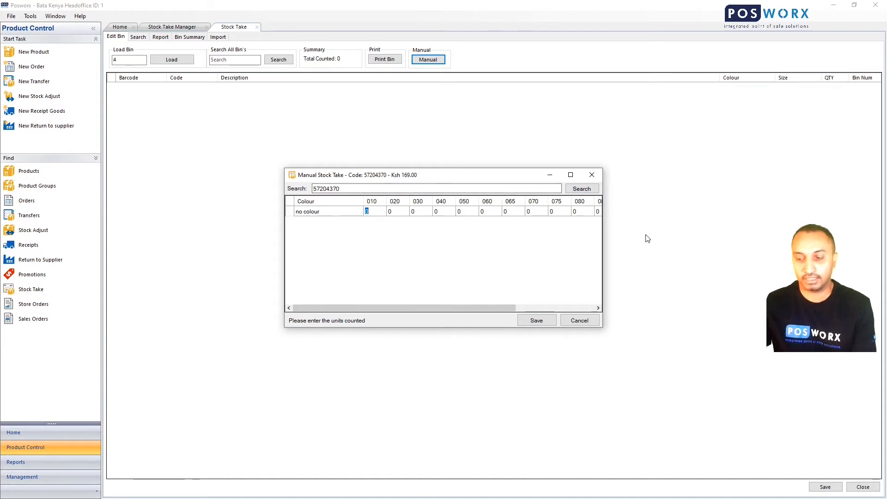
# - Enter counts of 6, 8, 10, 7 and 8 for sizes 010, 020, 030, 040 and 050 of article 57204370
pyautogui.write('6')
pyautogui.press('Tab')
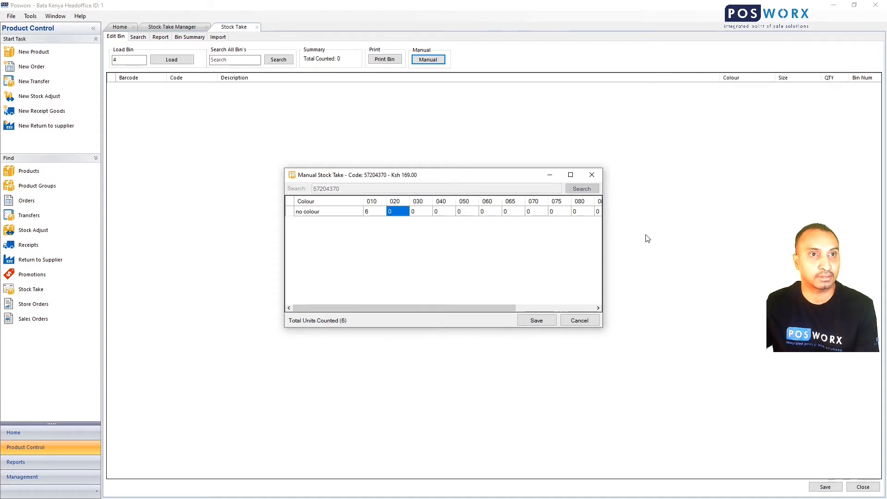
pyautogui.write('8')
pyautogui.press('Tab')
pyautogui.write('10')
pyautogui.press('Tab')
pyautogui.write('7')
pyautogui.press('Tab')
pyautogui.write('8')
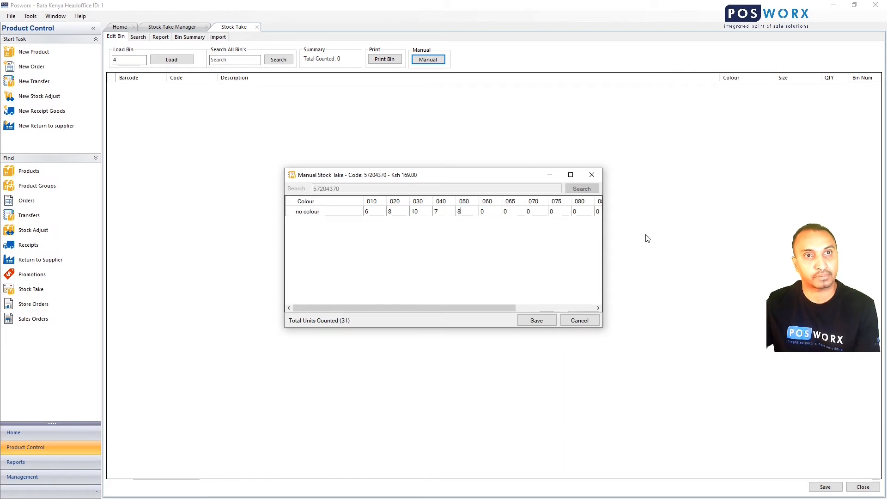
# - Enter counts of 11, 6, 7, 4 and 3 for sizes 060, 065, 070, 075 and 080 of article 57204370
pyautogui.press('Tab')
pyautogui.write('11')
pyautogui.press('Tab')
pyautogui.write('6')
pyautogui.press('Tab')
pyautogui.write('7')
pyautogui.press('Tab')
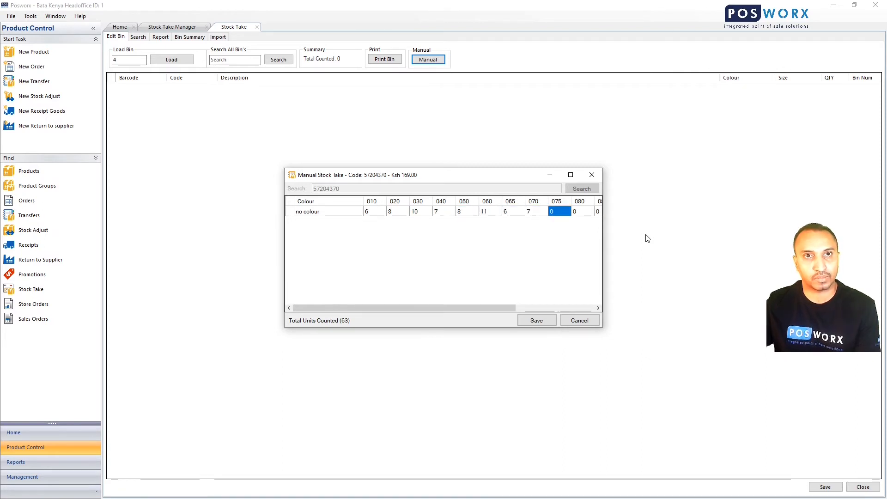
pyautogui.write('4')
pyautogui.press('Tab')
pyautogui.write('3')
pyautogui.press('Tab')
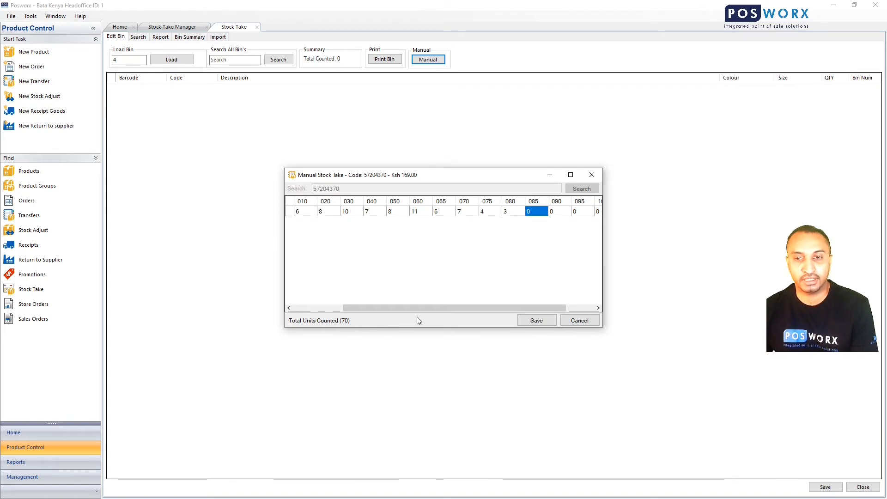
# - Switch to Excel to check bin 4's total, return to Posworx to save the manual count and close the manual stock take
pyautogui.hotkey('alt', 'Tab')
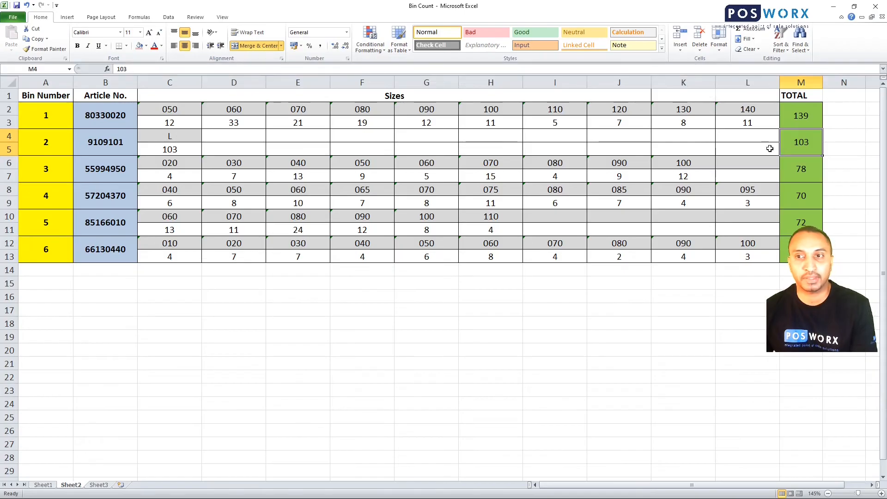
pyautogui.click(816, 194)
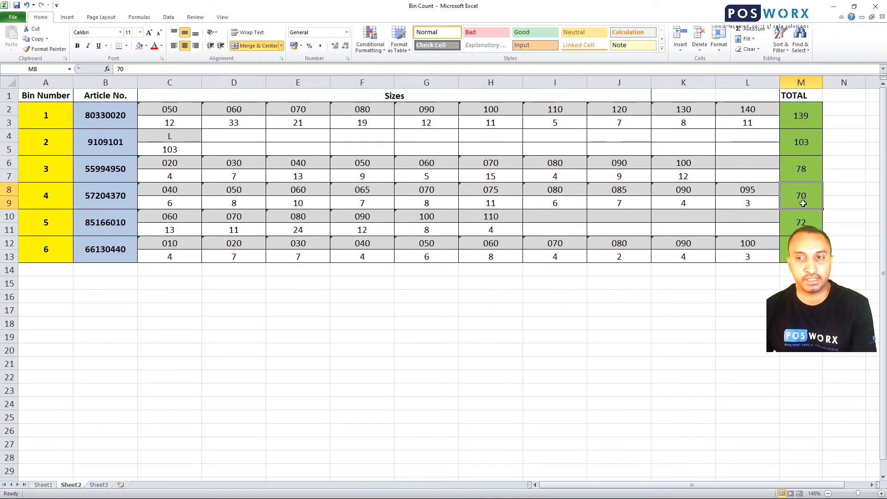
pyautogui.hotkey('alt', 'Tab')
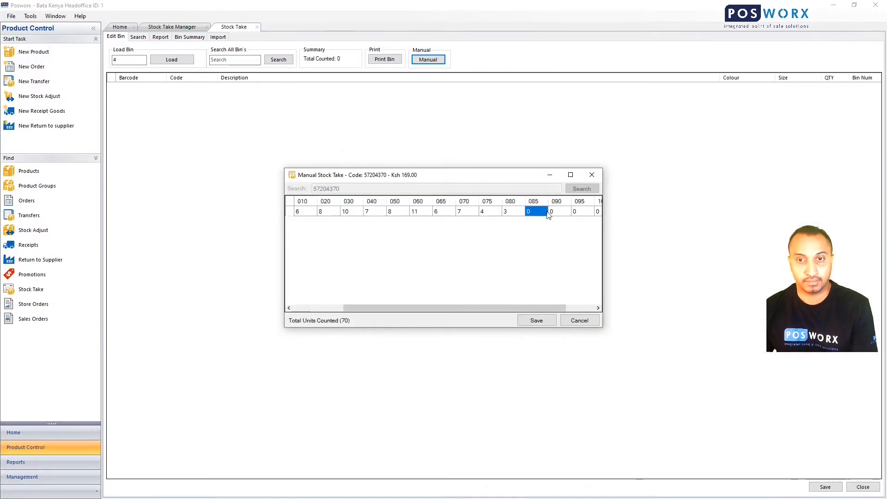
pyautogui.click(550, 322)
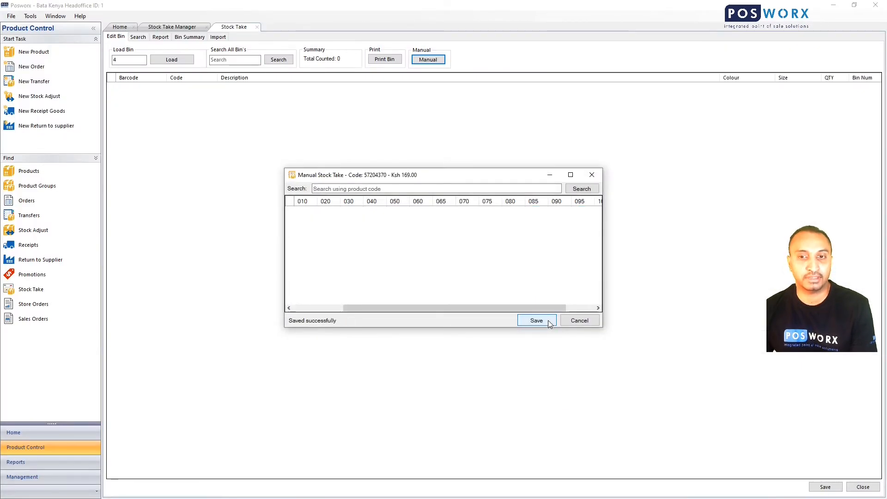
pyautogui.click(592, 175)
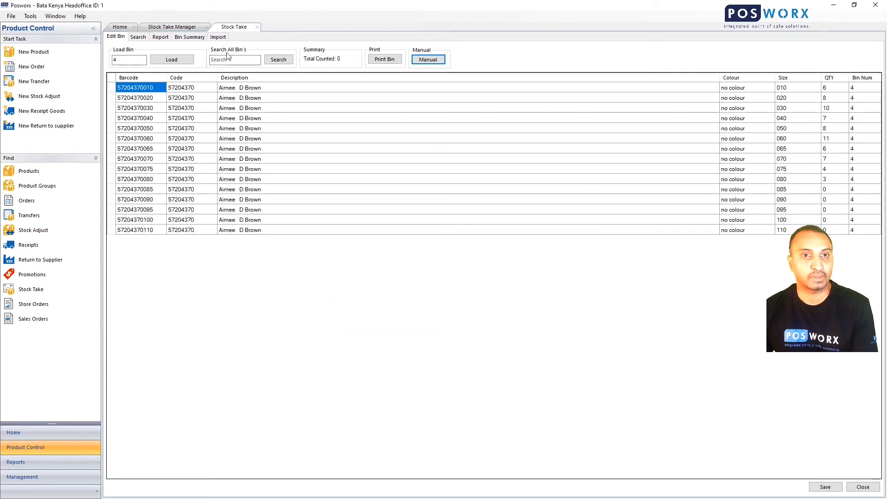
# - Compare bin 4's expected quantity with its counted quantity in the bin summary
pyautogui.click(195, 38)
pyautogui.moveTo(134, 102); pyautogui.dragTo(260, 102)
pyautogui.click(178, 101)
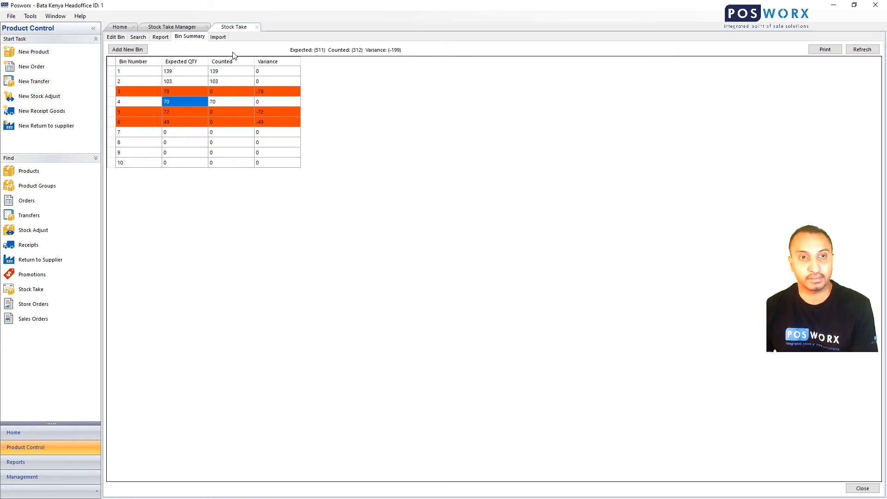
# - Load the stock take report without grouping, filtered to show only variances
pyautogui.click(160, 37)
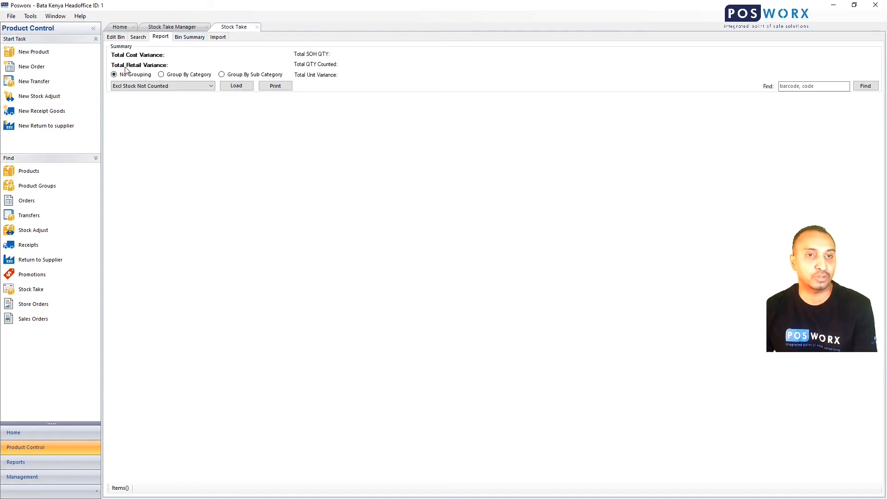
pyautogui.click(210, 86)
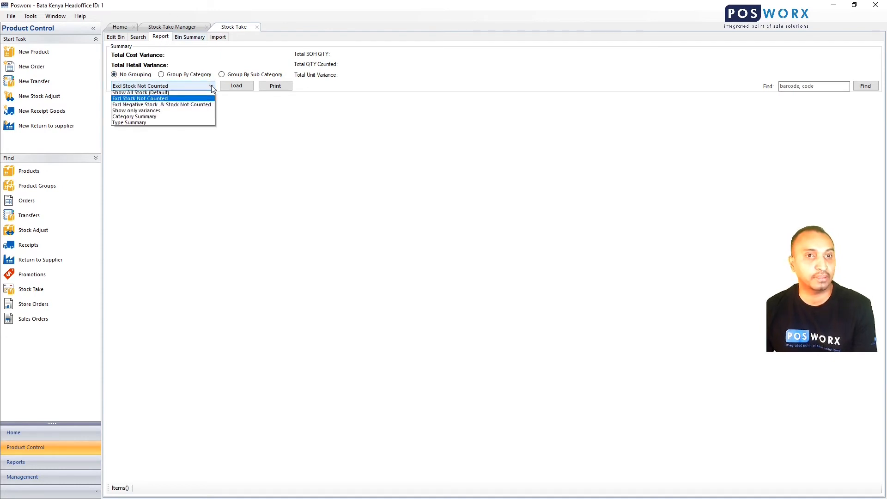
pyautogui.click(147, 113)
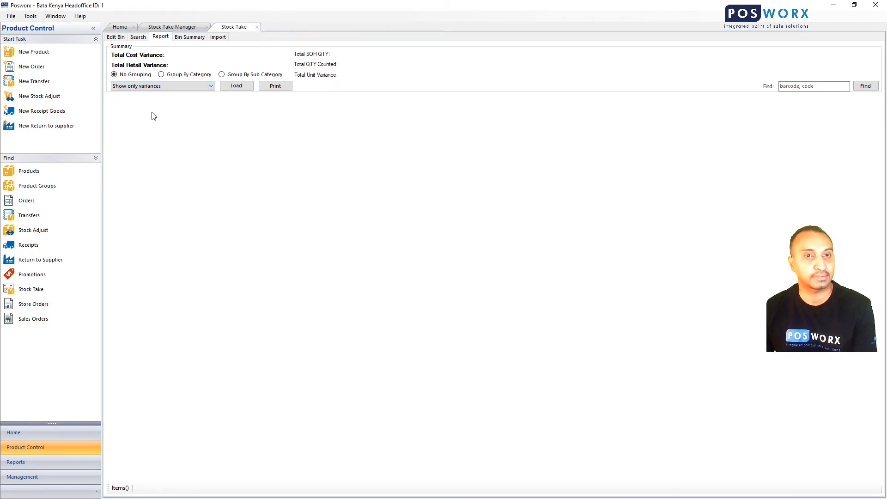
pyautogui.click(233, 89)
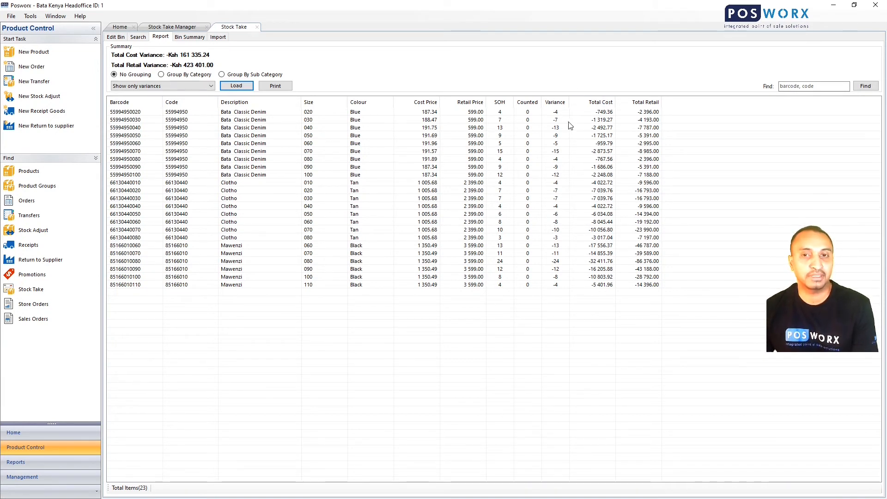
# - Load the stock take report as a Type Summary and examine the FOOTWEAR row's quantities and variances
pyautogui.click(211, 86)
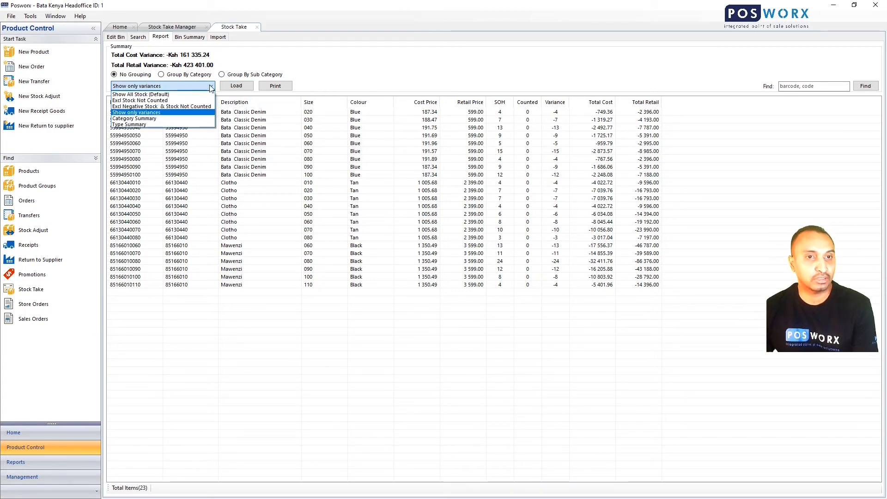
pyautogui.click(124, 125)
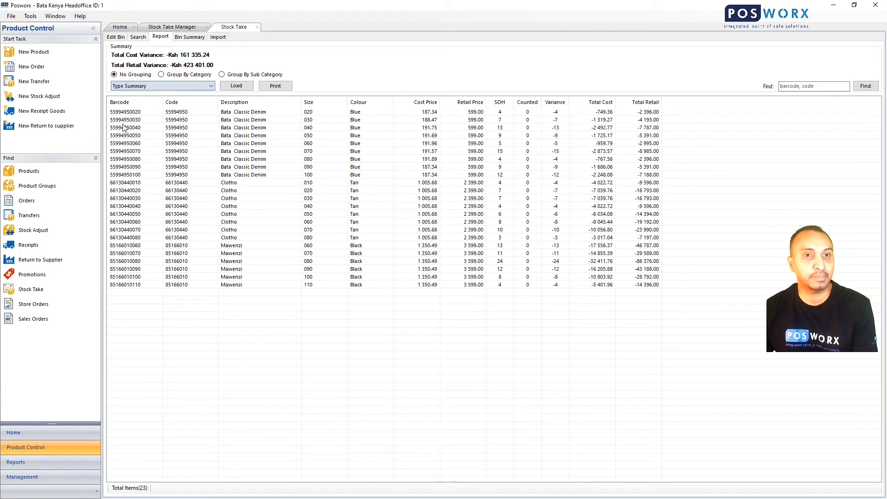
pyautogui.click(236, 87)
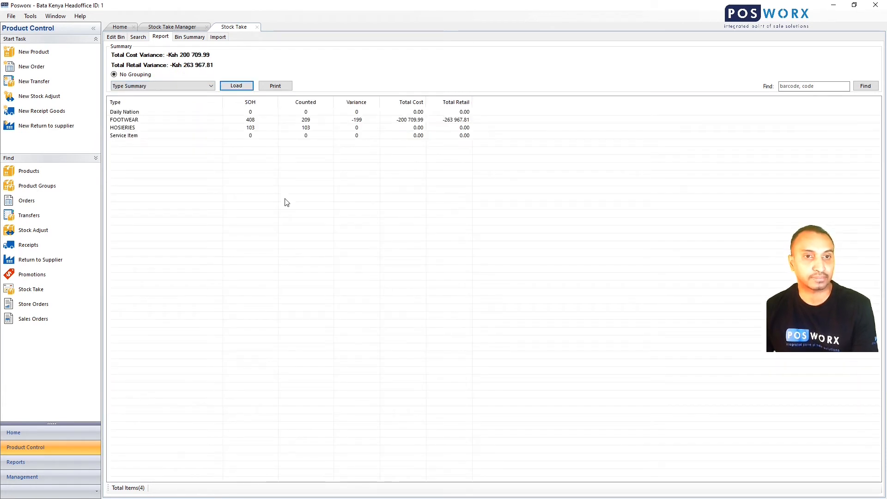
pyautogui.click(250, 121)
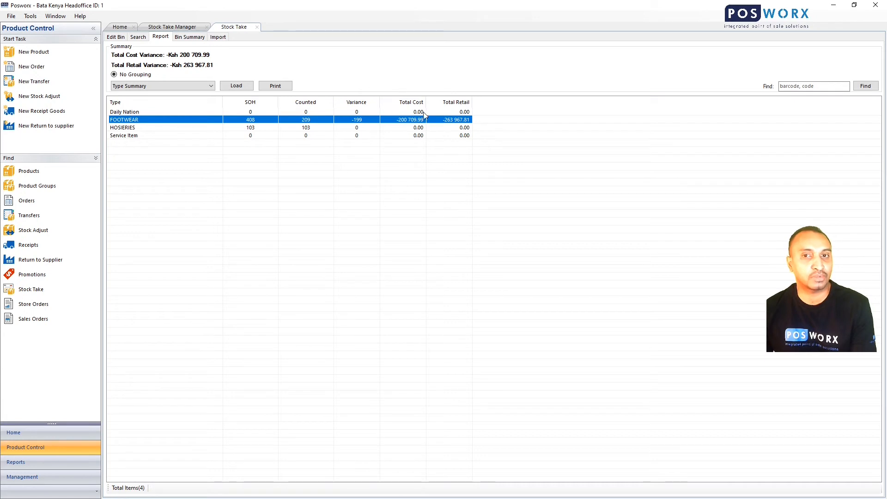
# - Load the stock take report as a Category Summary to review the variance per category
pyautogui.click(211, 86)
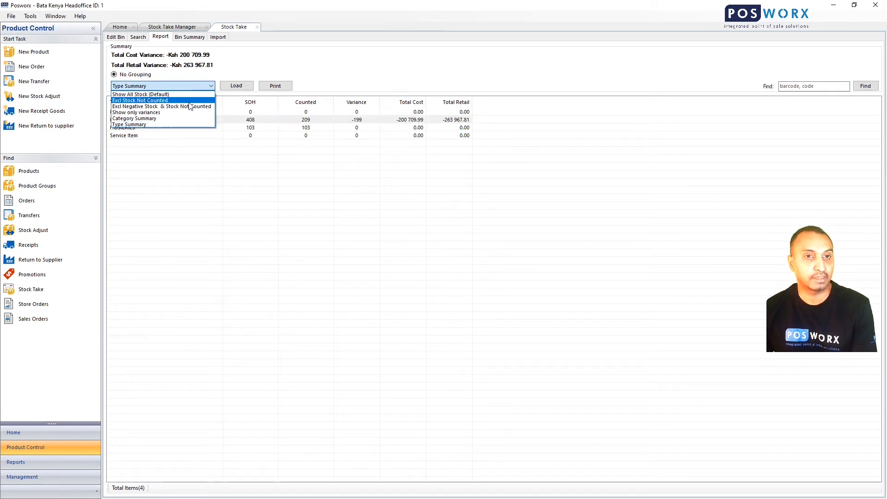
pyautogui.click(154, 118)
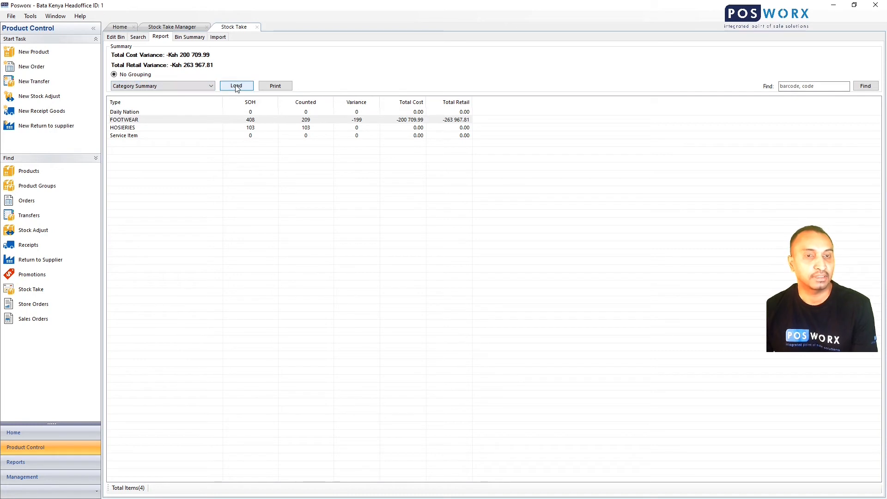
pyautogui.click(236, 86)
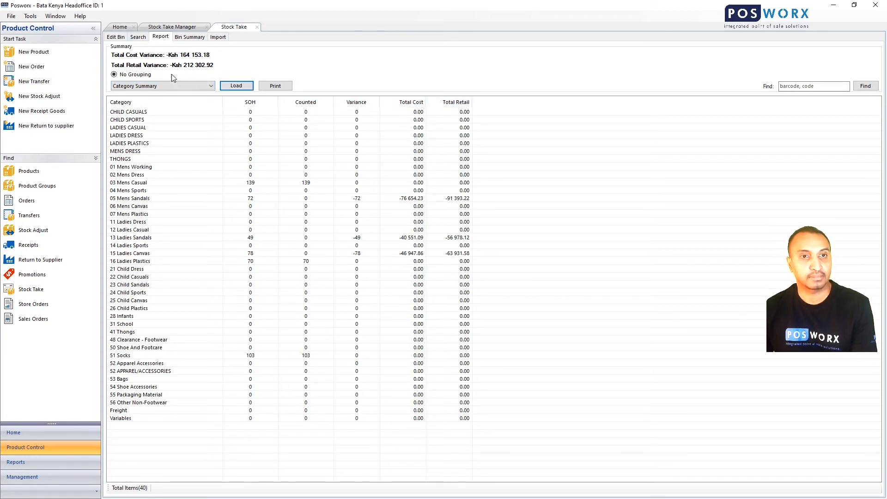
pyautogui.click(211, 86)
pyautogui.click(113, 44)
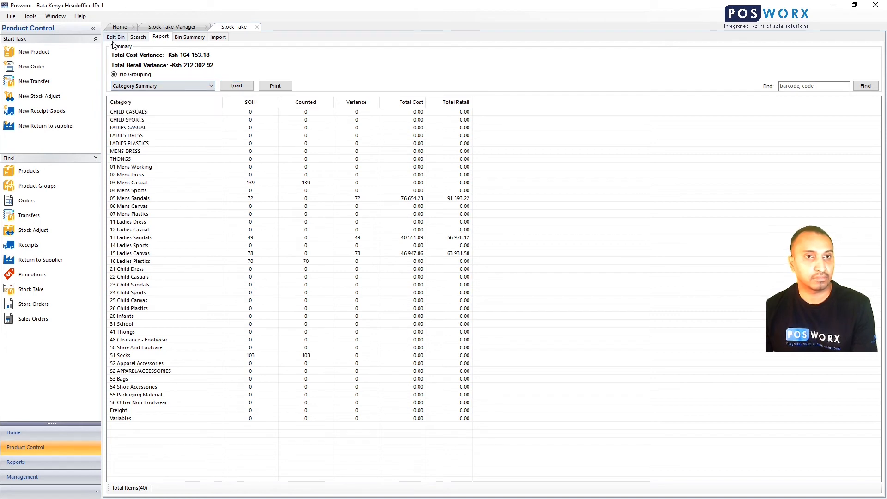
# - Return to bin editing to close the stock take, and sign off stock take 1-32 so its counts apply to current stock
pyautogui.click(116, 37)
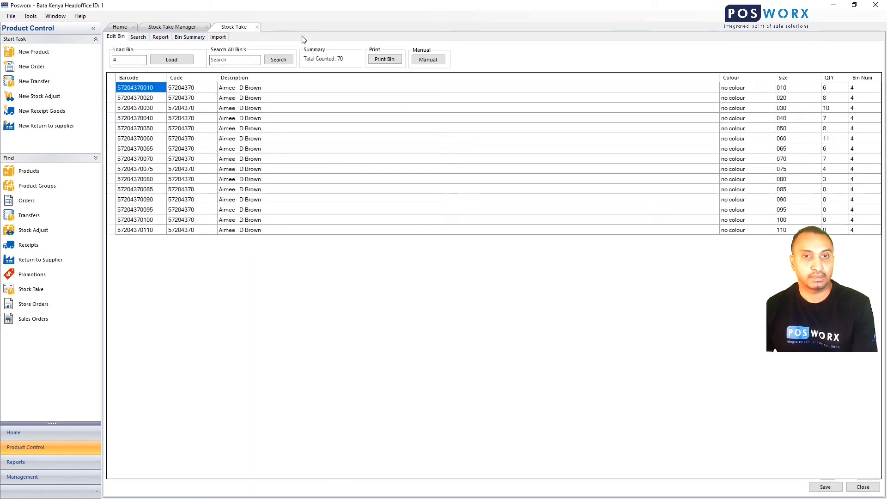
pyautogui.click(862, 487)
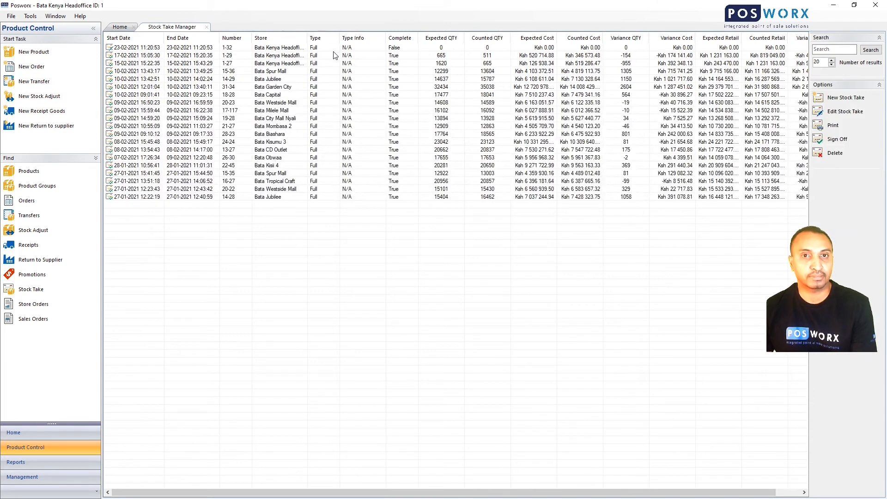
pyautogui.click(350, 48)
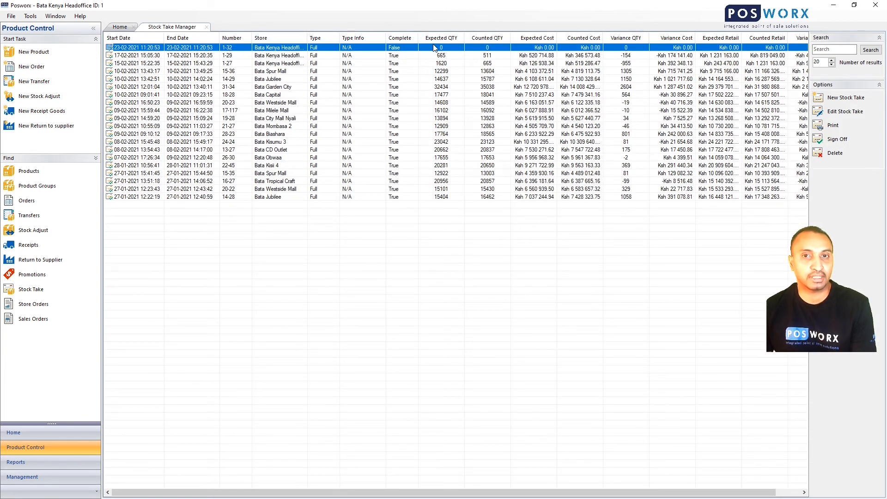
pyautogui.click(836, 140)
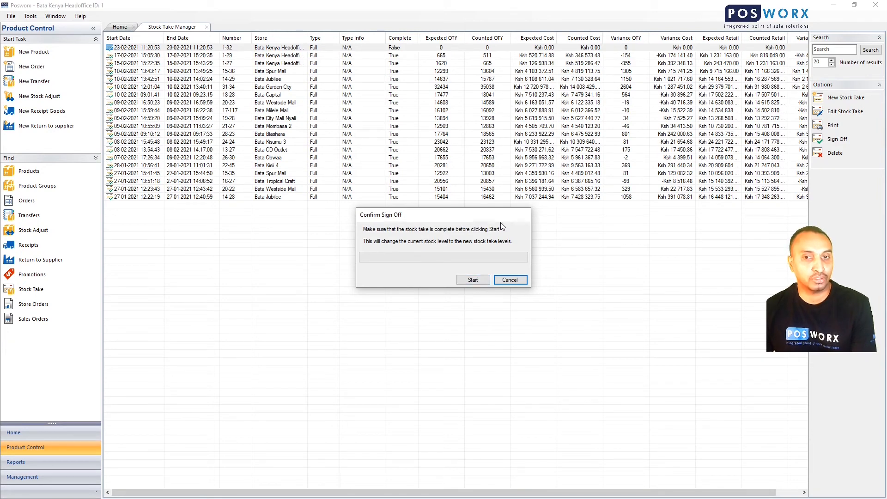
pyautogui.click(473, 279)
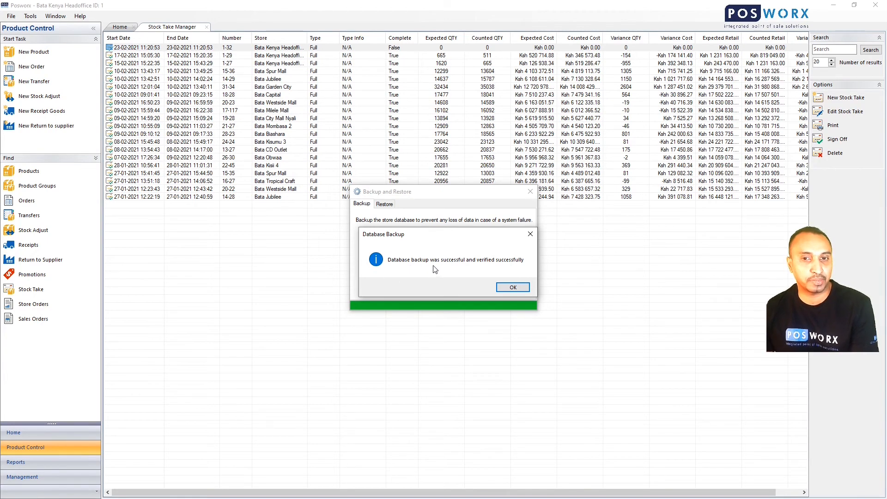
pyautogui.click(516, 288)
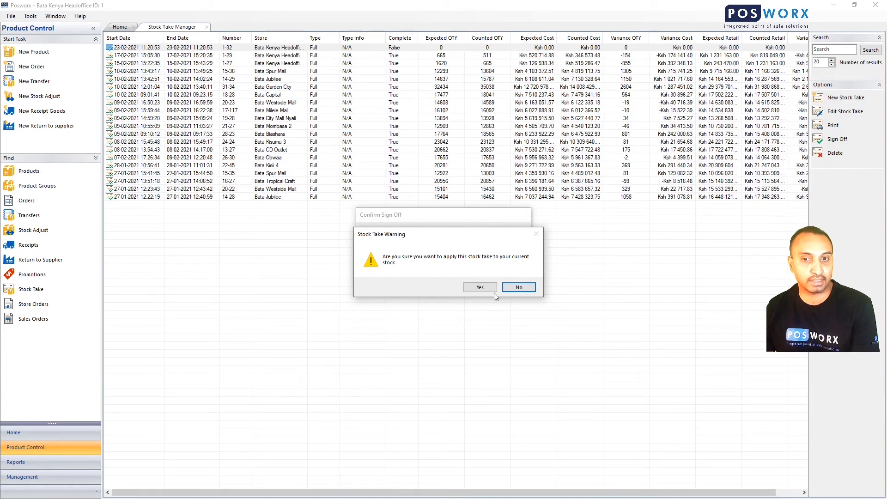
pyautogui.click(480, 288)
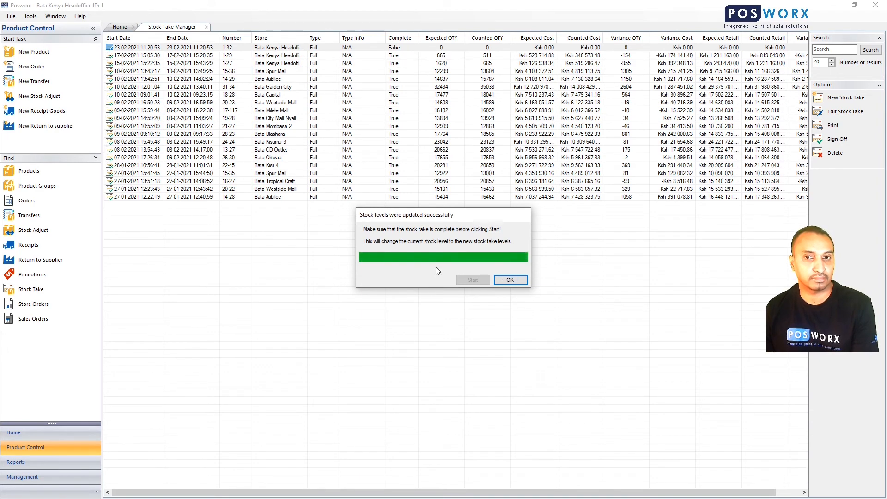
pyautogui.click(510, 279)
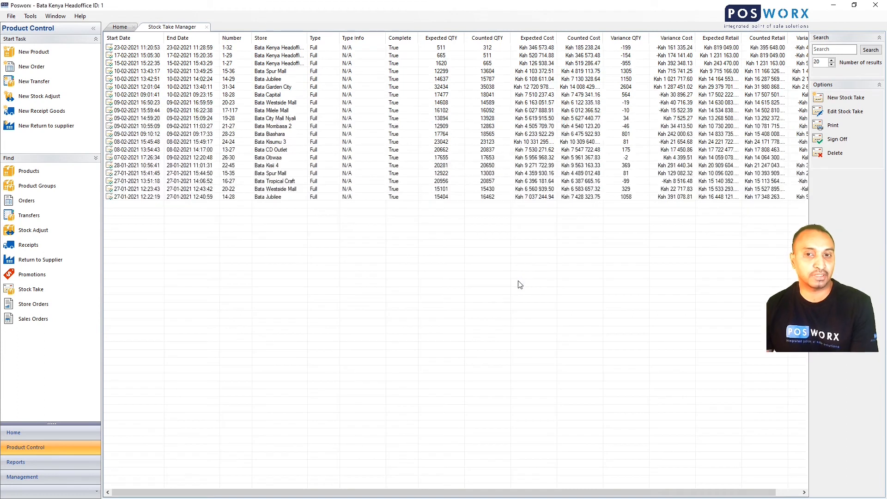
# - Generate the printable report for stock take 1-32 with Show all set to False, minimizing the store image window covering it
pyautogui.click(464, 48)
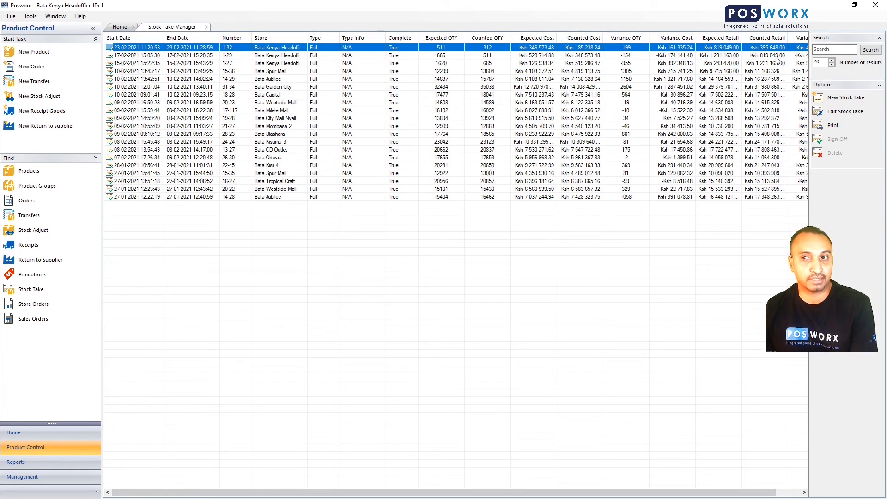
pyautogui.click(834, 128)
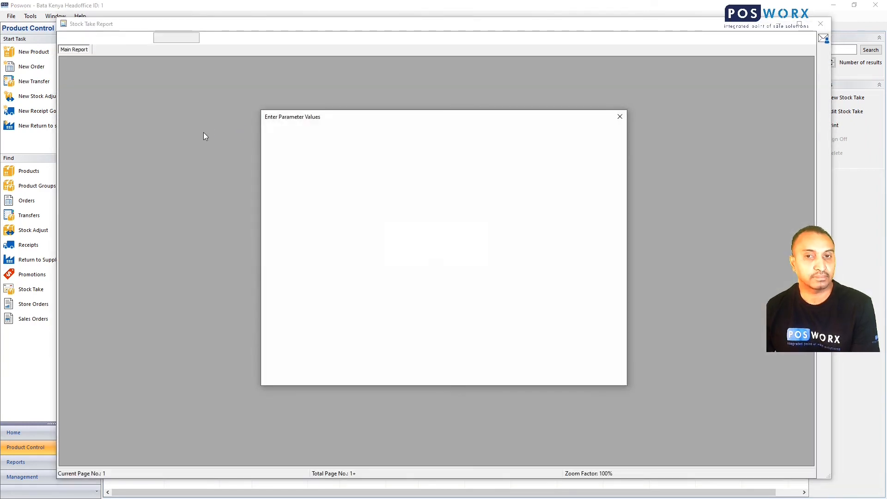
pyautogui.click(406, 150)
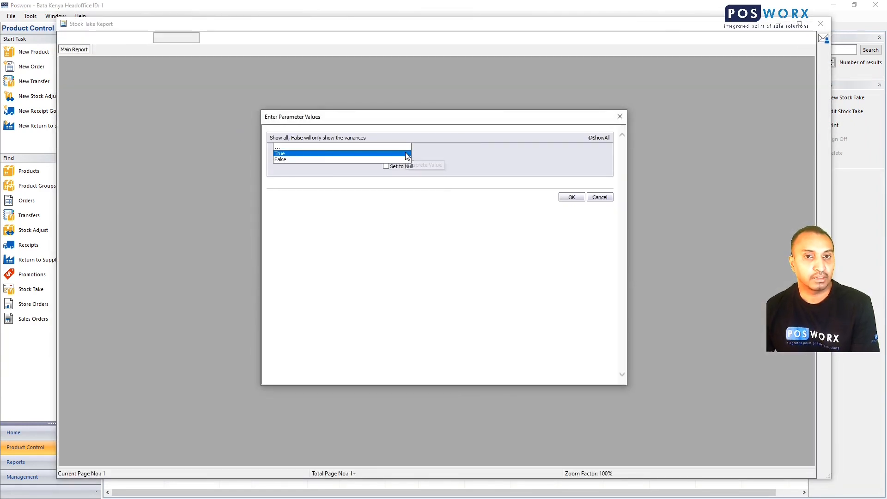
pyautogui.click(280, 160)
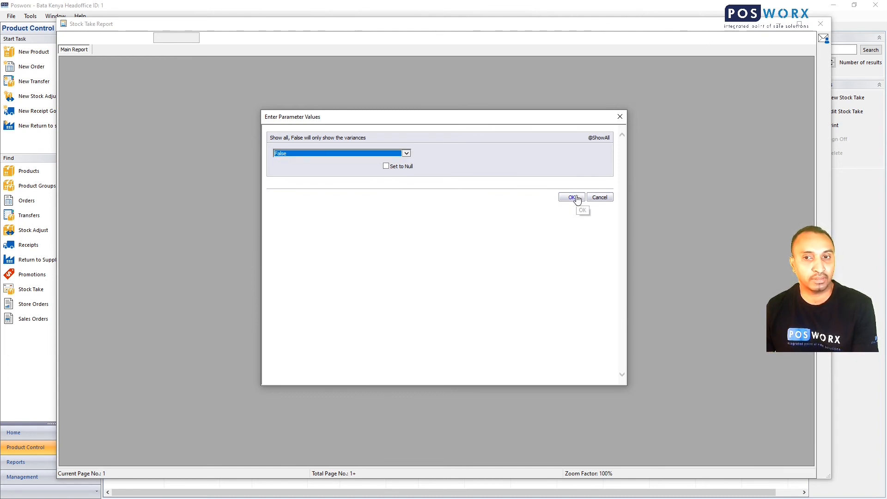
pyautogui.click(573, 196)
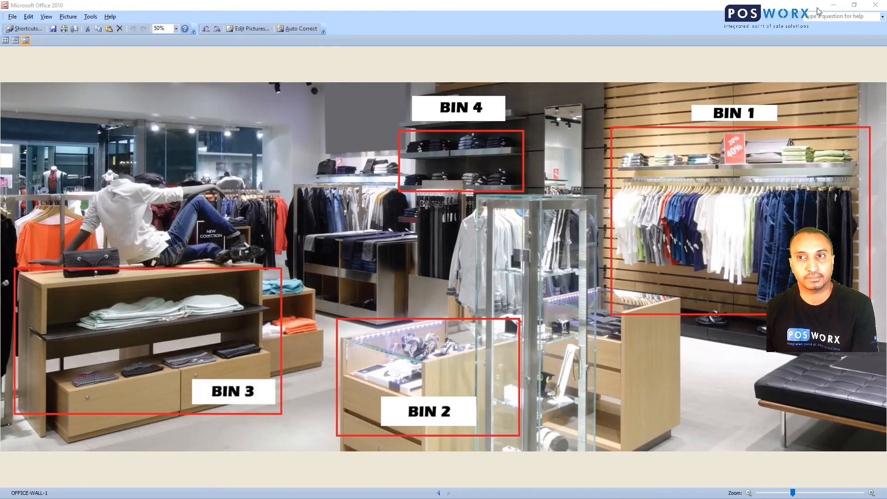
pyautogui.click(834, 5)
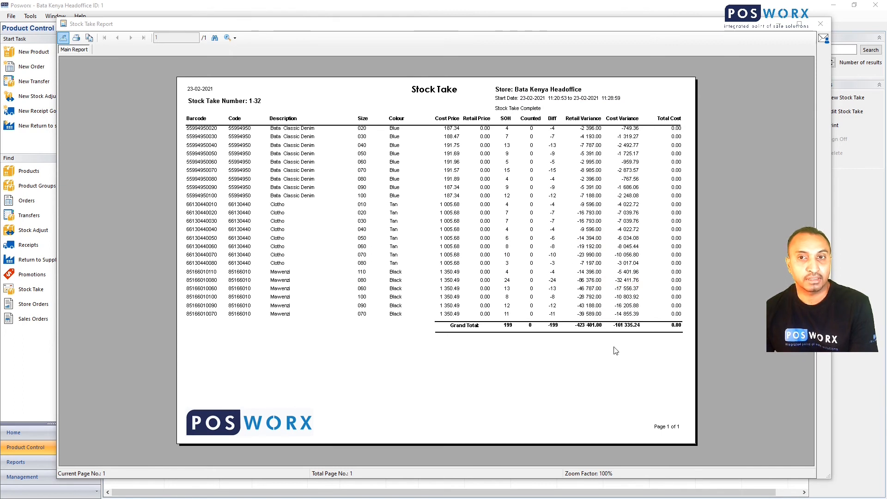
# - Close the variances-only report and generate the printable report for stock take 1-32 again with Show all set to True
pyautogui.click(825, 23)
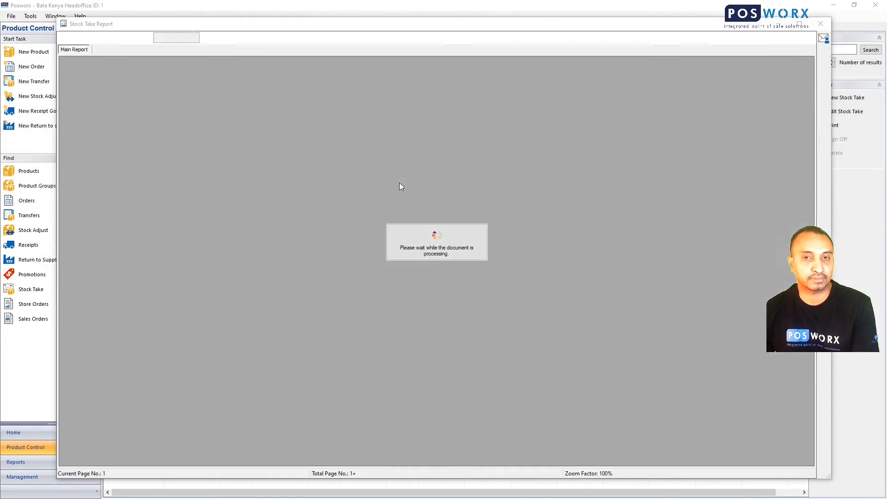
pyautogui.click(406, 152)
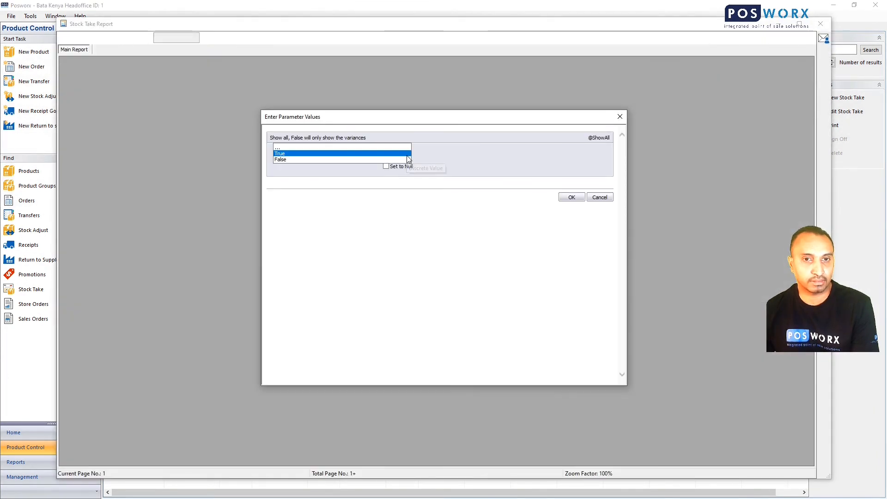
pyautogui.click(296, 154)
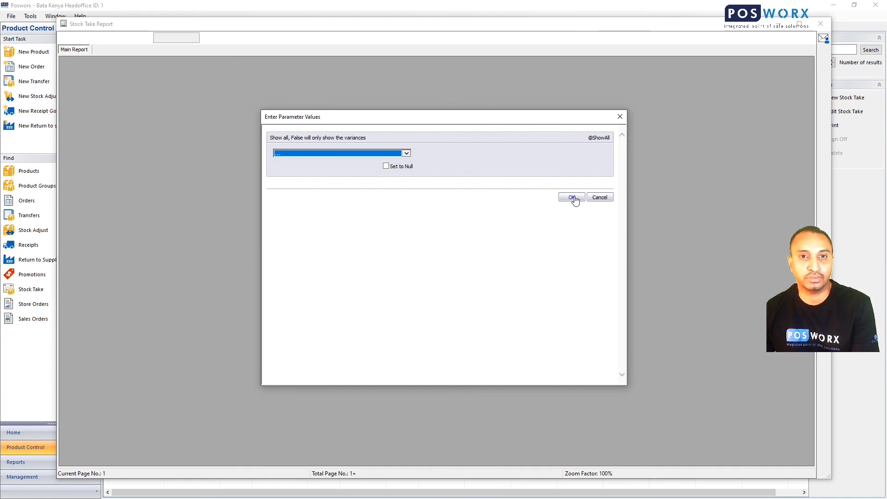
pyautogui.click(406, 154)
pyautogui.click(275, 159)
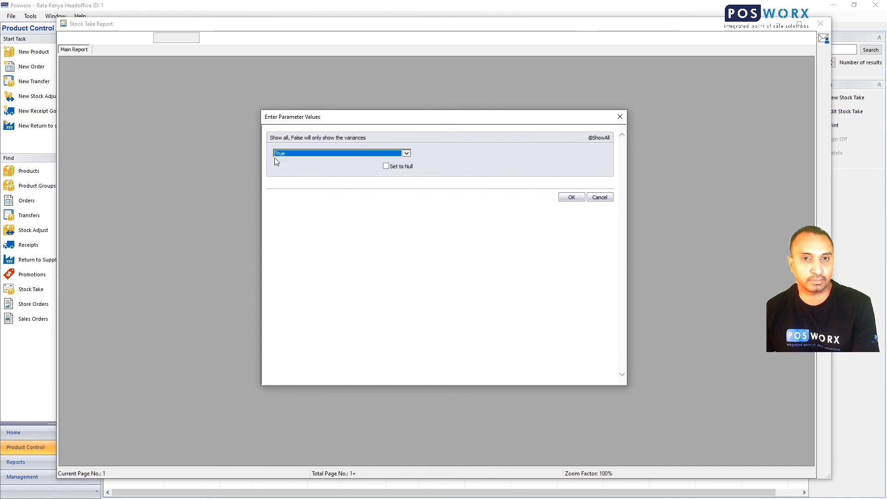
pyautogui.click(571, 197)
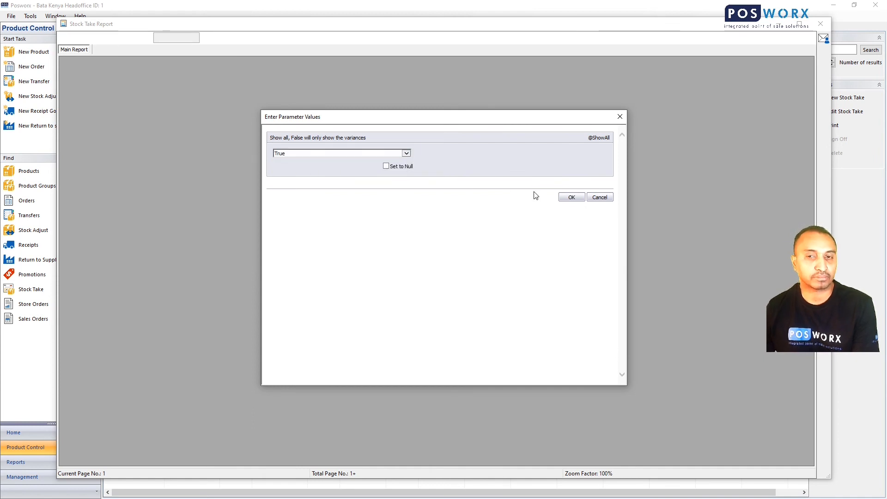
pyautogui.click(568, 199)
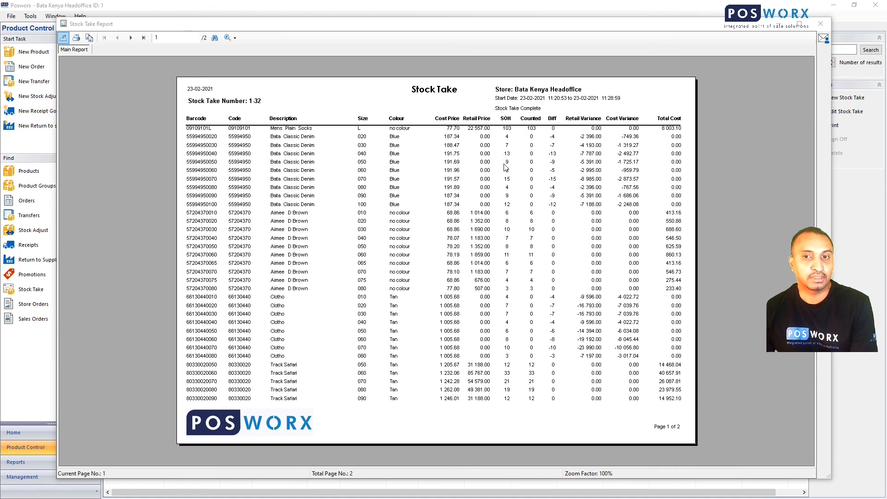
# - Examine the SOH column for the counted articles and go to the report's last page to review the grand totals
pyautogui.click(508, 230)
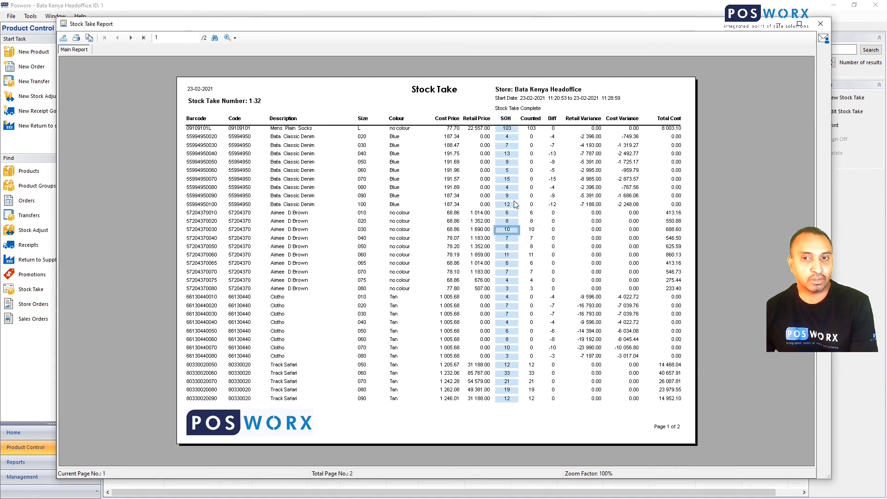
pyautogui.click(511, 214)
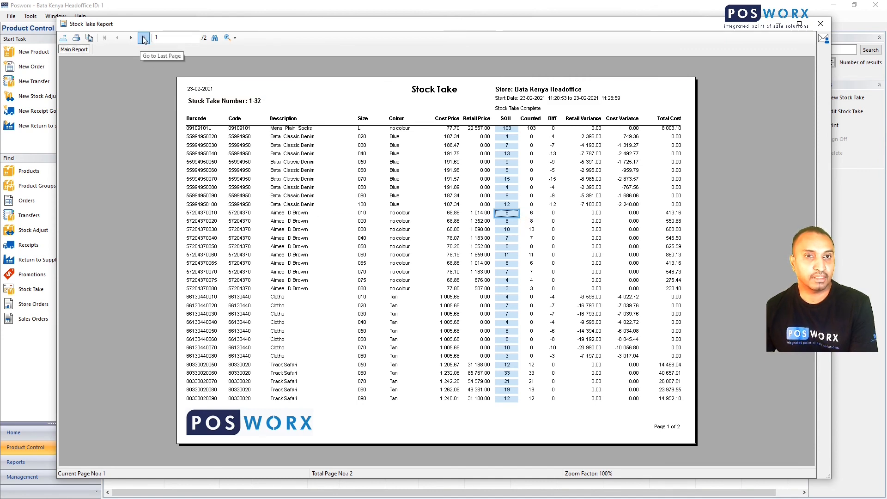
pyautogui.click(144, 39)
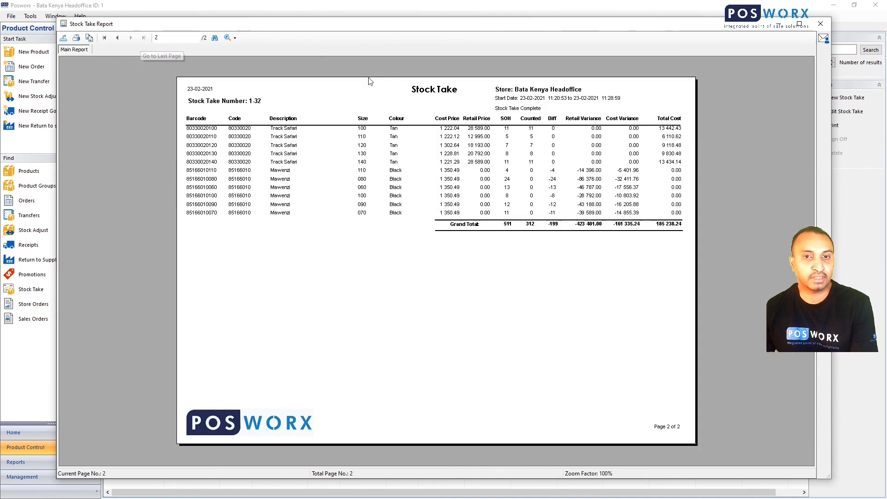
# - Examine the grand totals for SOH, Counted, Diff, Retail Variance and Cost Variance on the report's last page
pyautogui.click(507, 225)
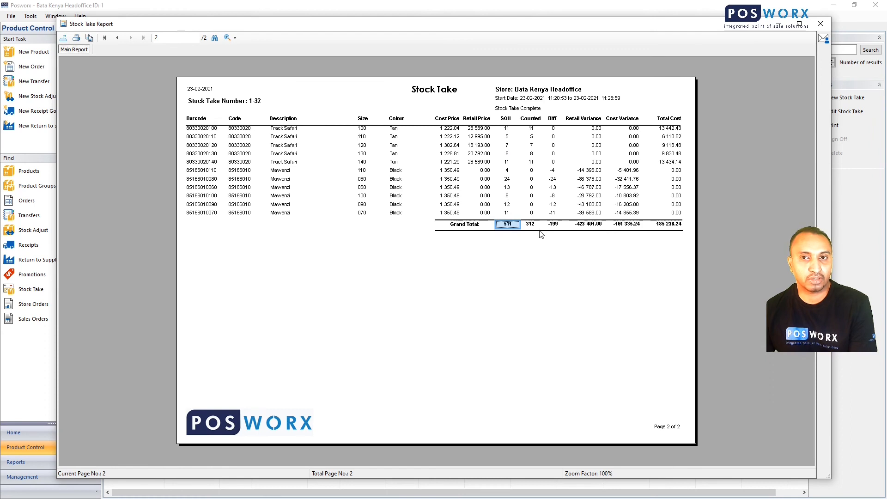
pyautogui.click(531, 226)
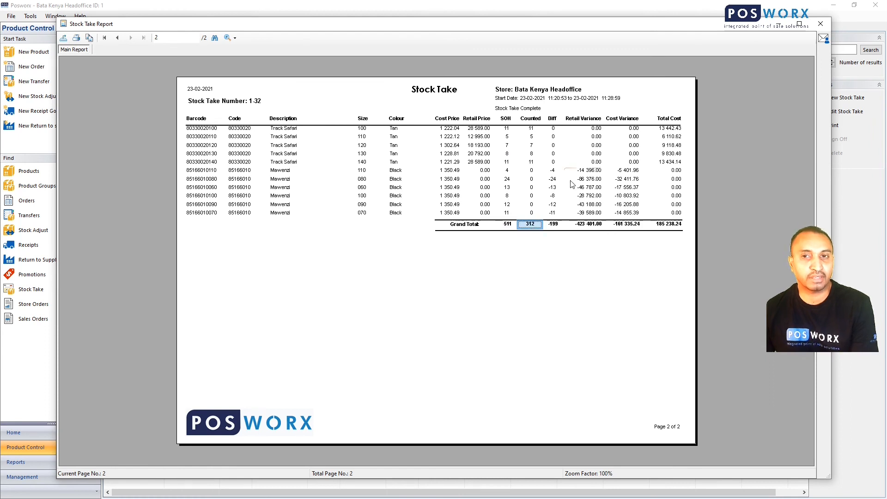
pyautogui.click(554, 225)
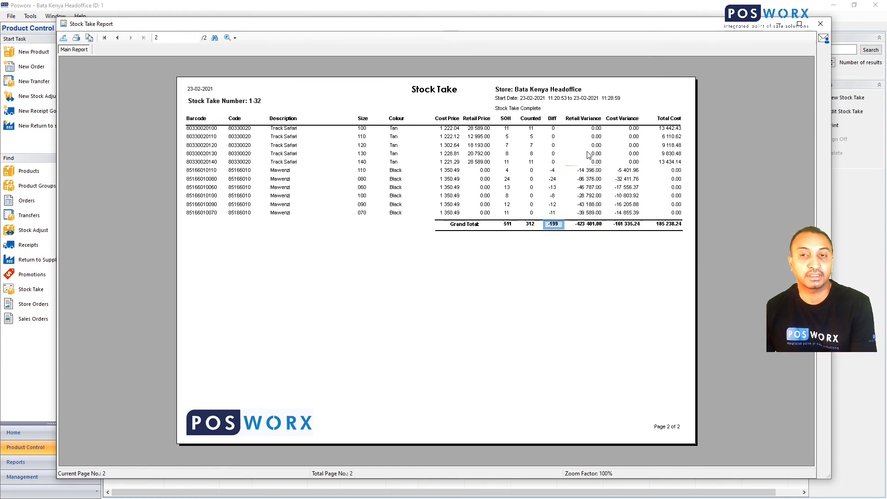
pyautogui.click(591, 227)
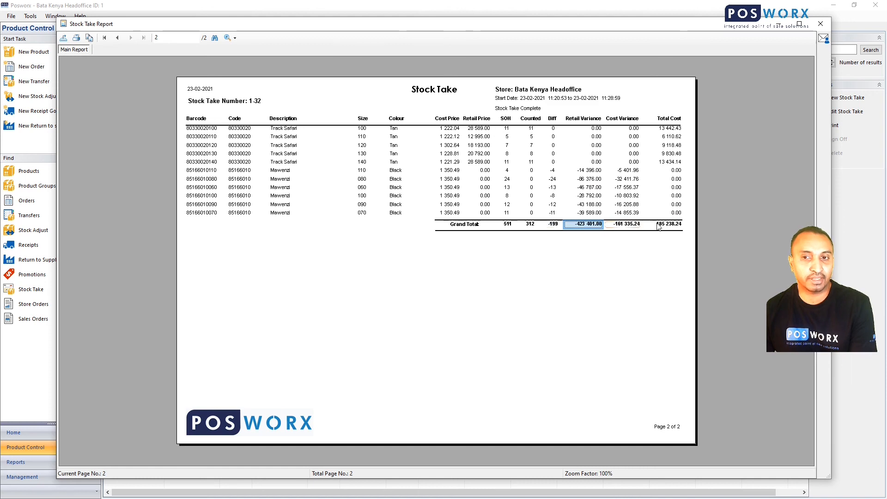
pyautogui.click(621, 227)
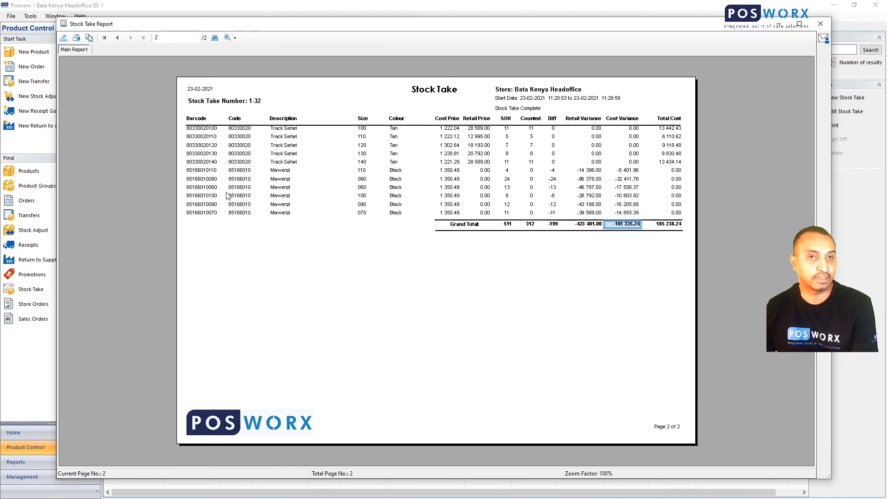
# - Export the stock take report to the Pictures folder as a PDF named stocktake
pyautogui.click(63, 40)
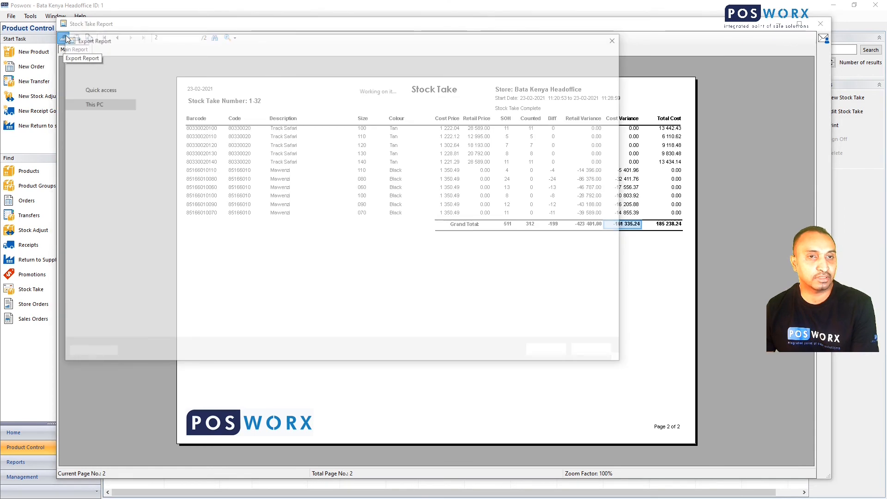
pyautogui.click(160, 331)
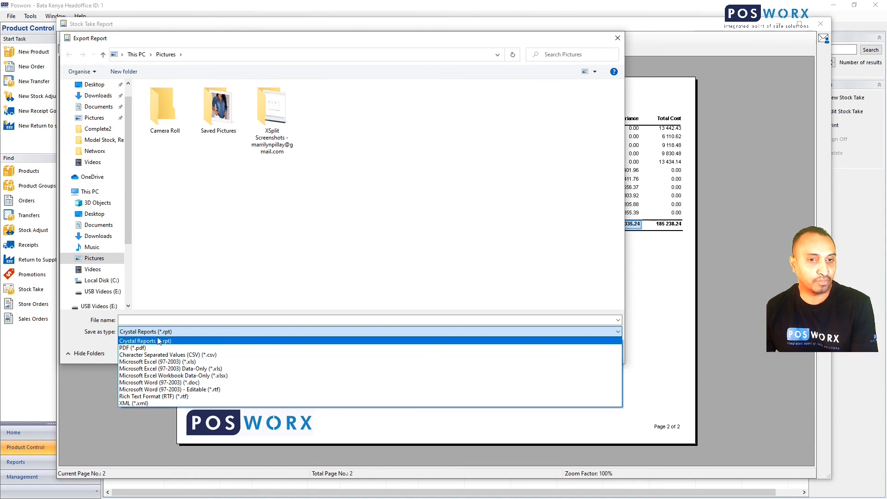
pyautogui.click(162, 321)
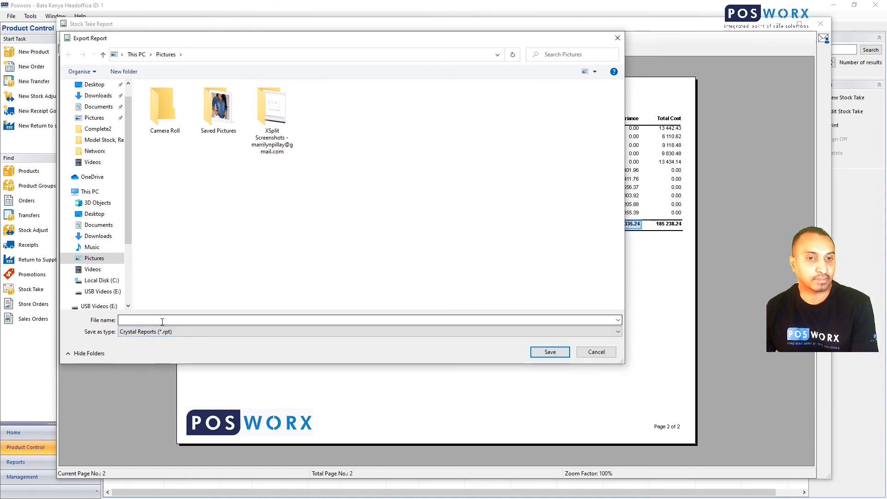
pyautogui.write('sto')
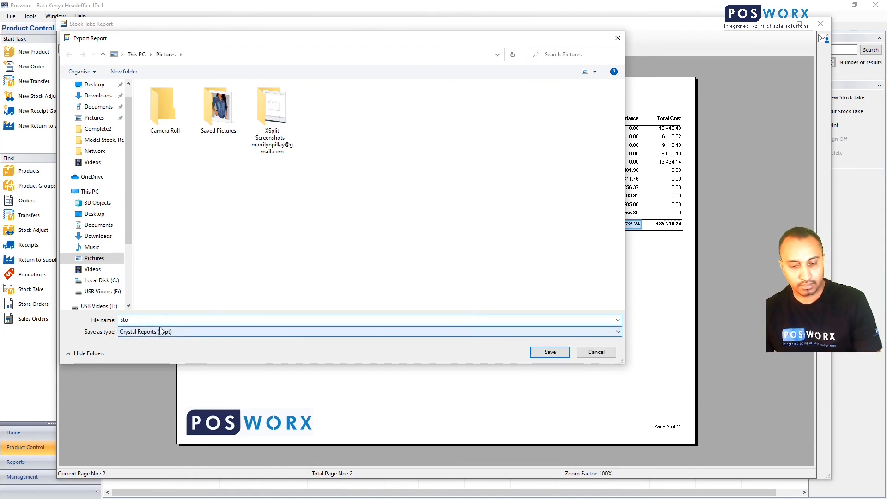
pyautogui.write('cktak')
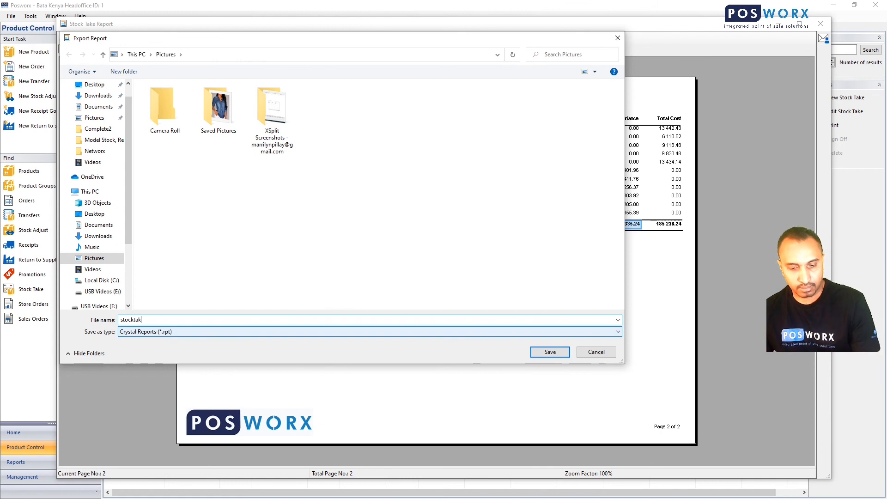
pyautogui.write('e')
pyautogui.click(141, 332)
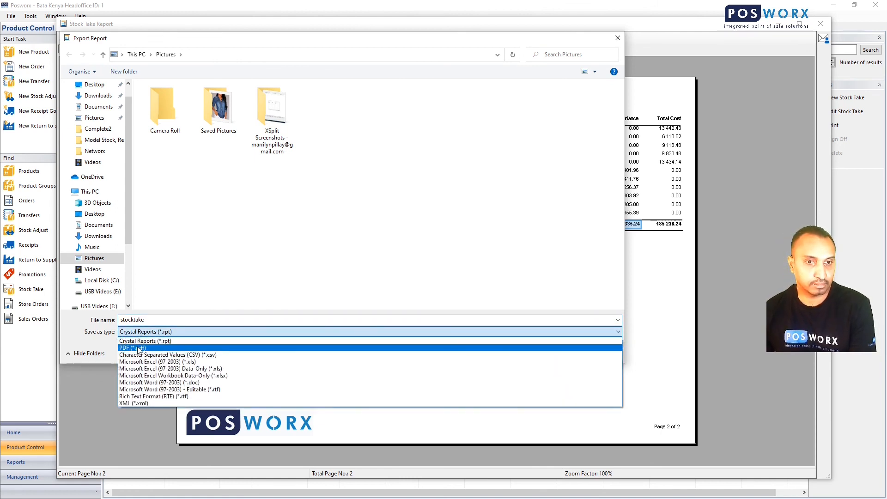
pyautogui.click(139, 348)
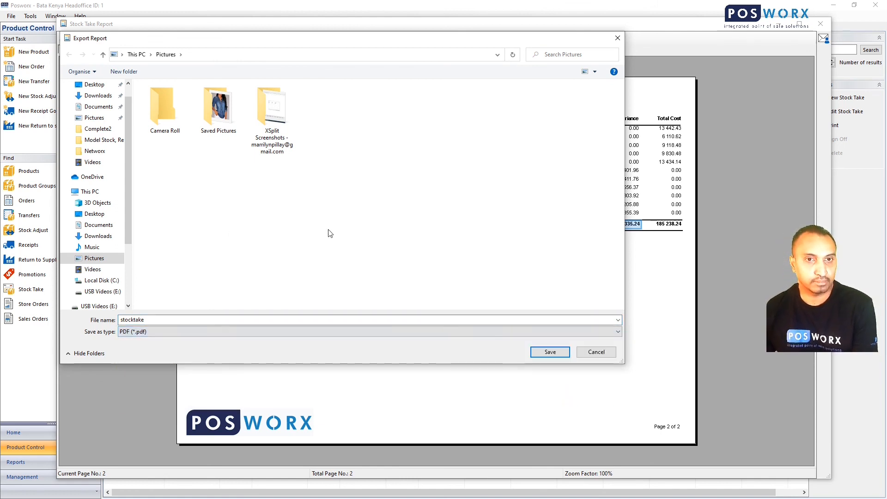
pyautogui.click(541, 353)
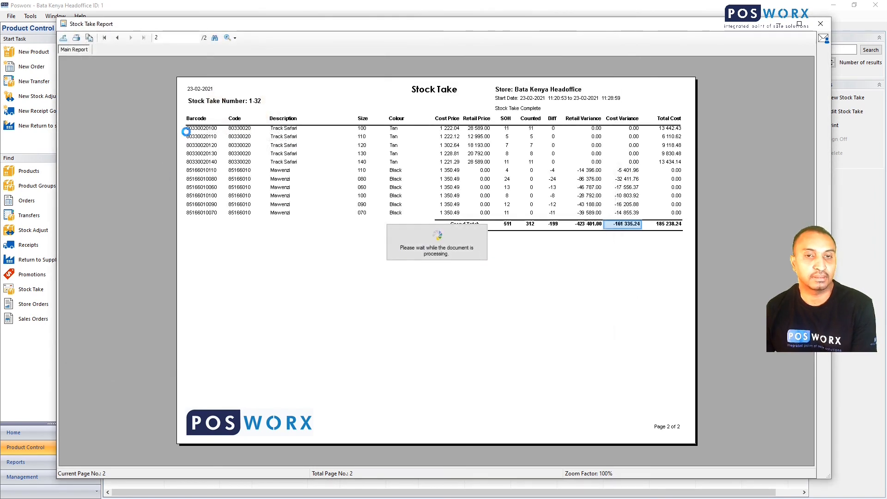
pyautogui.click(522, 287)
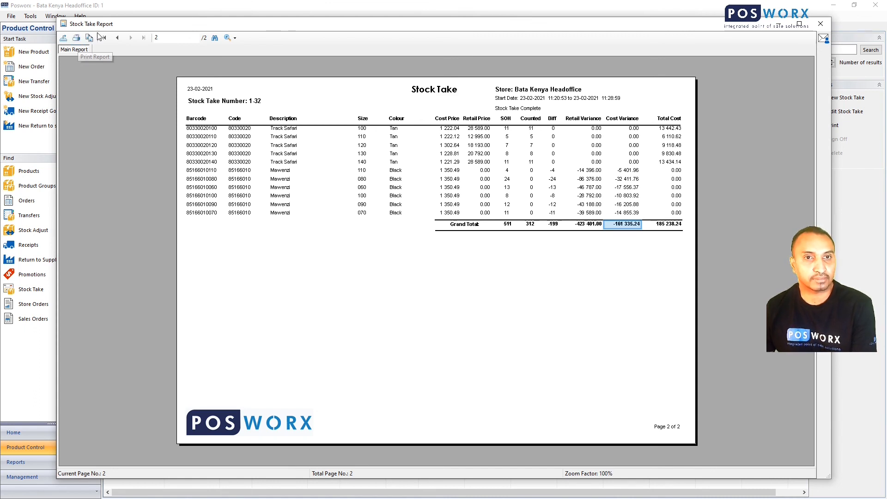
# - Look at the option for emailing the report without entering a recipient, and close the stock take report
pyautogui.click(823, 38)
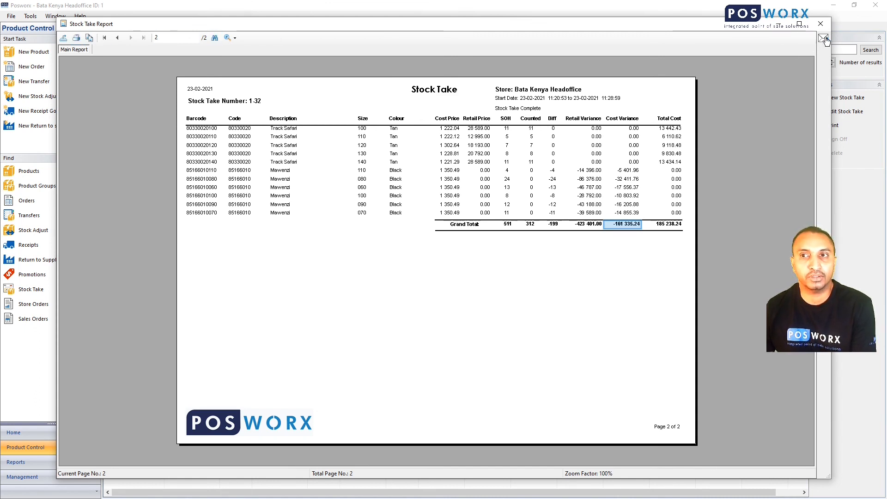
pyautogui.click(795, 58)
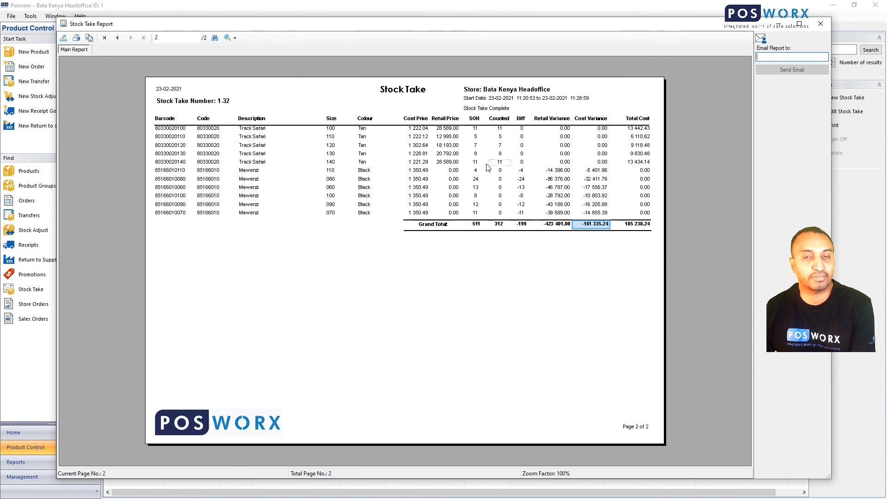
pyautogui.click(821, 24)
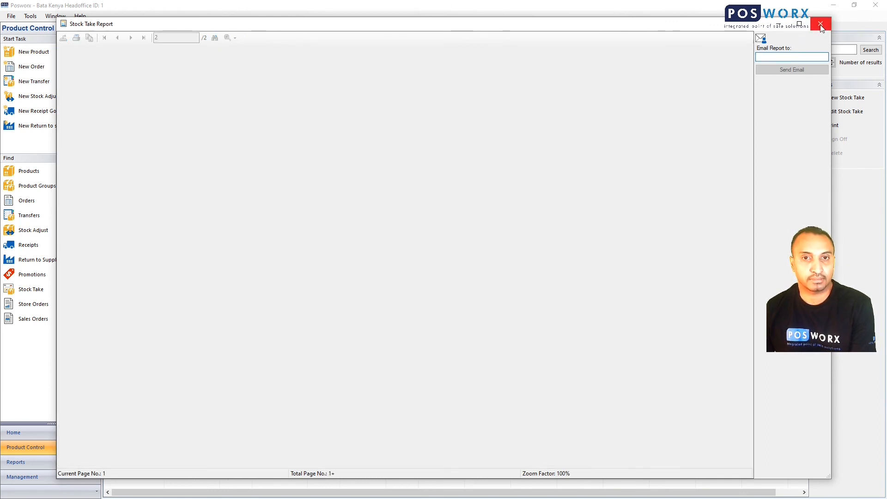